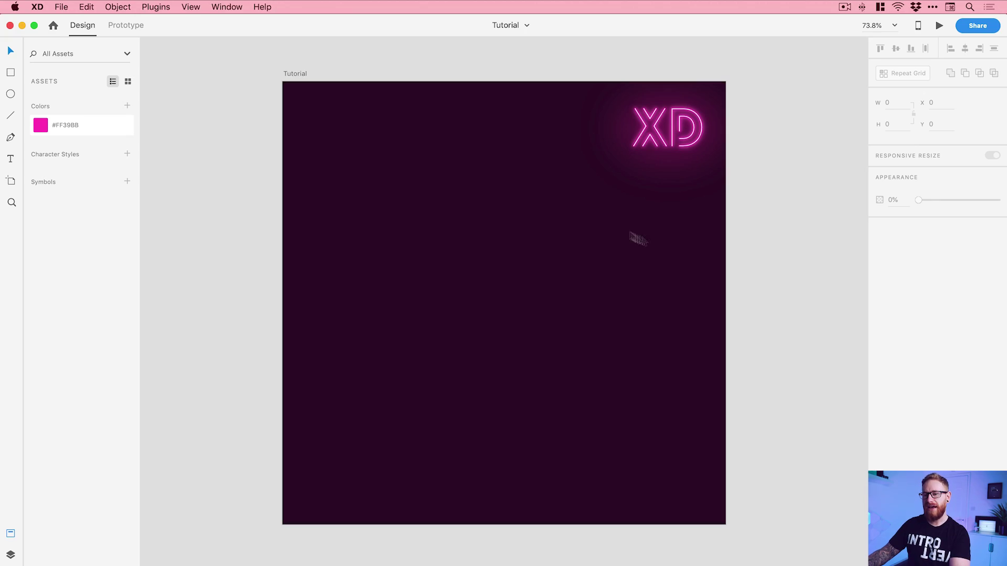
Step: Add a NEON text box near the centre of the Tutorial artboard
click(293, 74)
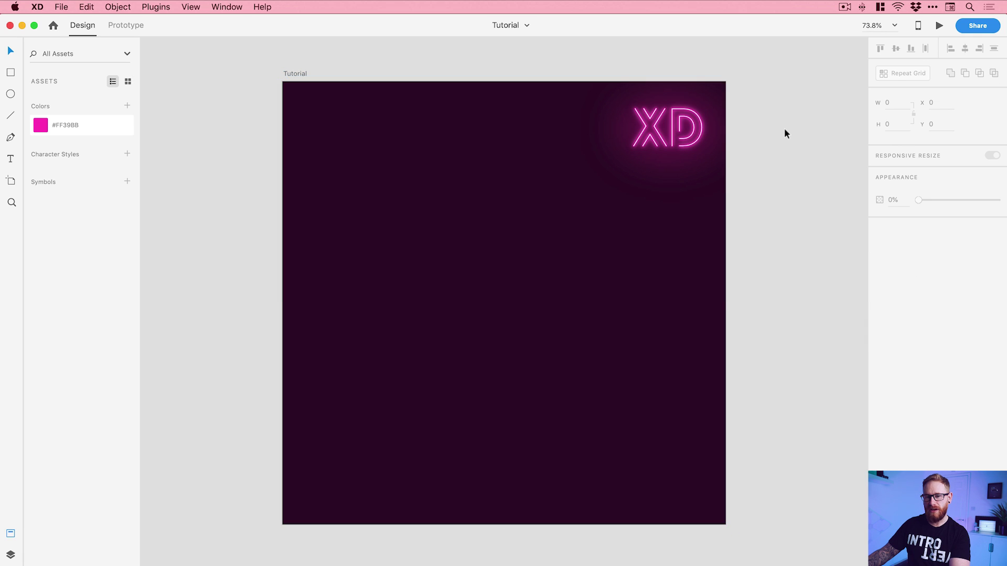
click(10, 159)
click(461, 300)
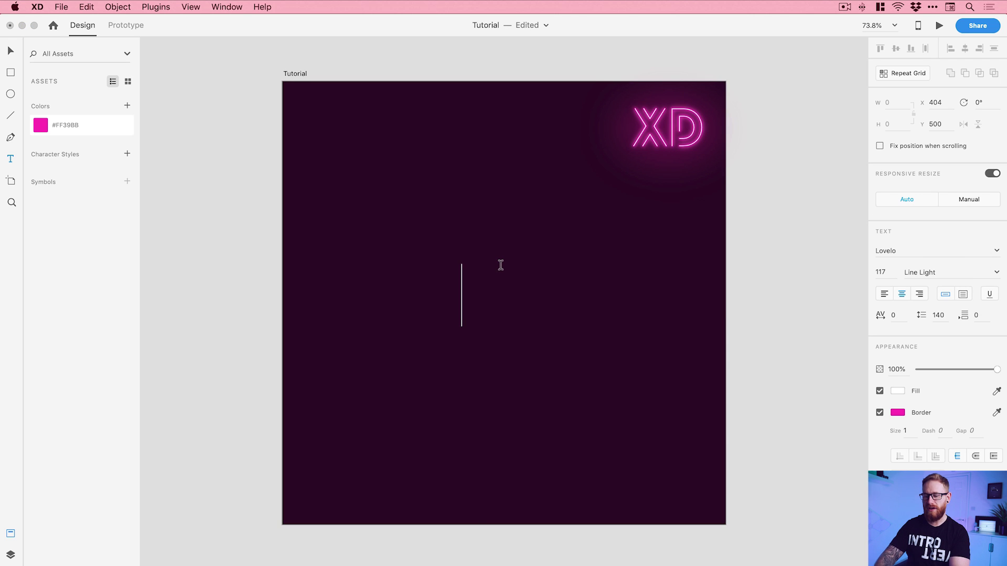
text(NEON)
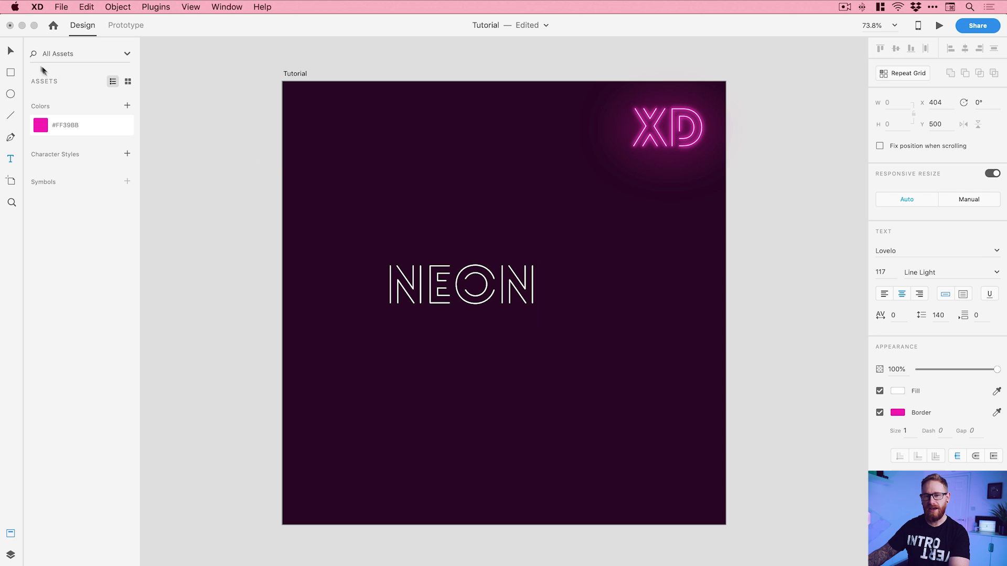
Step: Enlarge the NEON text to size 196 and remove its pink outline
click(11, 52)
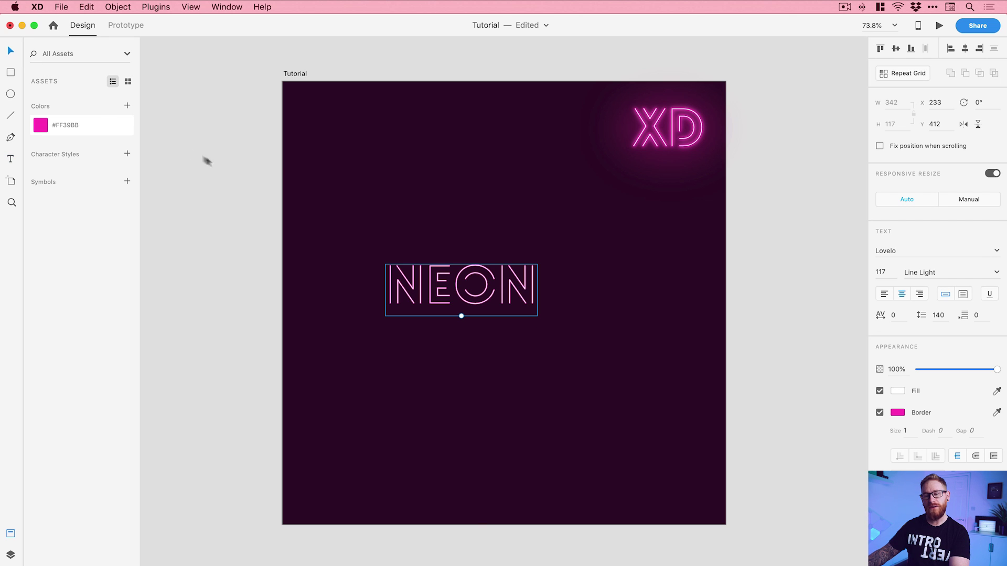
drag(461, 315, 492, 341)
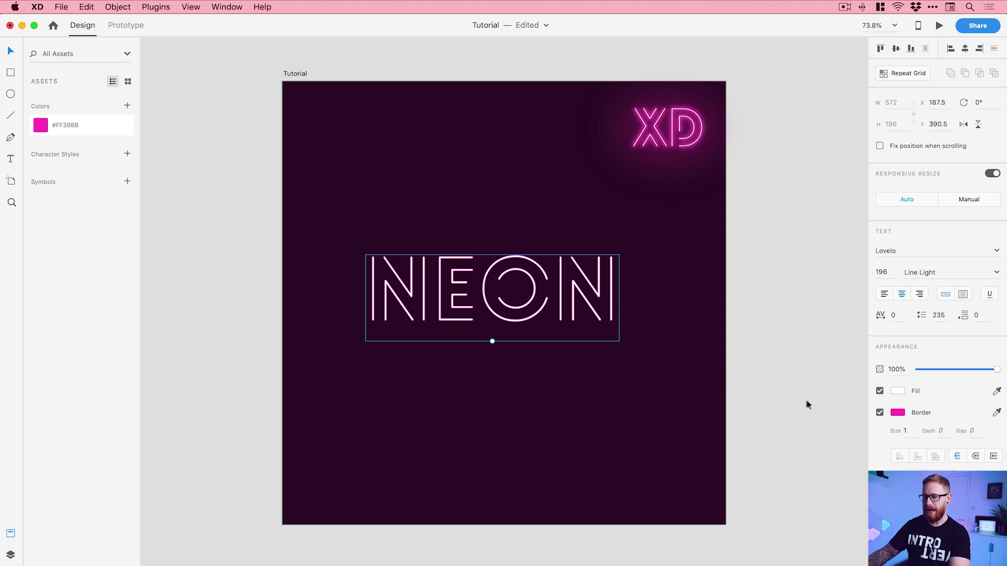
click(880, 413)
Step: Toggle NEON's white fill off and back on, leaving the border off
click(880, 391)
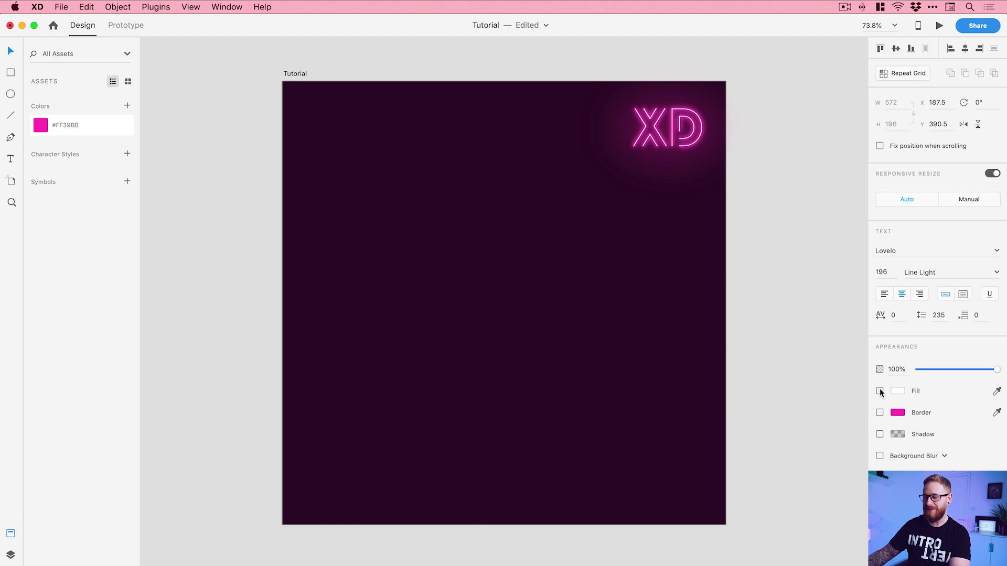
click(880, 391)
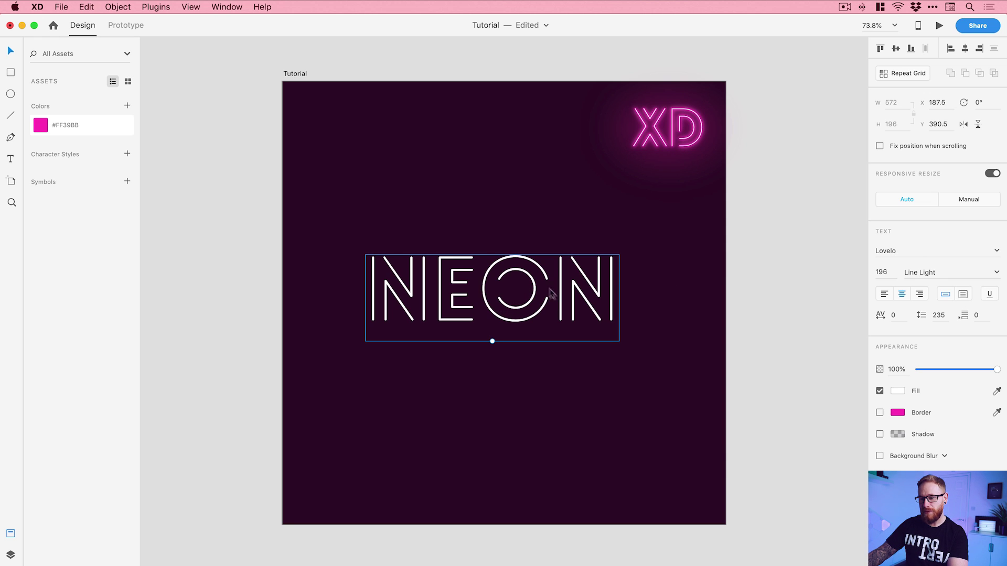
Step: Nudge NEON slightly down-right, zoom in, and re-enable its pink #FF39BB border at size 1
drag(555, 293, 559, 298)
key(z)
scroll(501, 294, up, 5)
key(v)
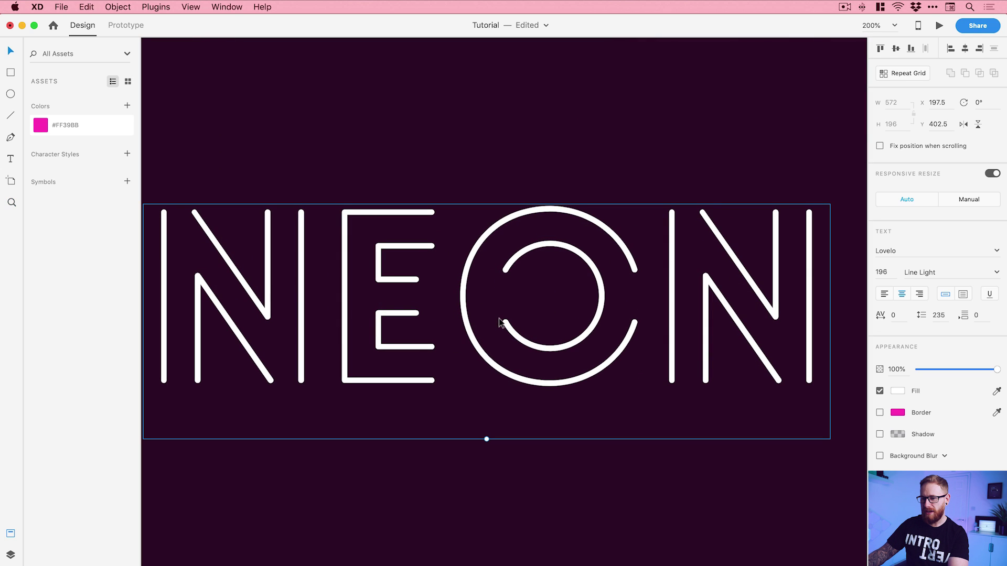
click(879, 412)
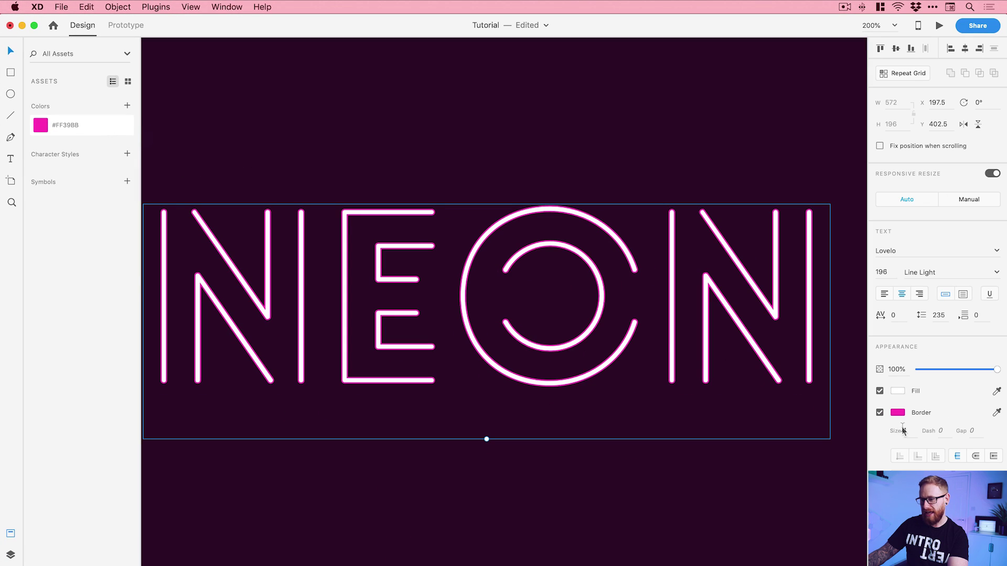
Step: Set the NEON border size to 2
click(908, 430)
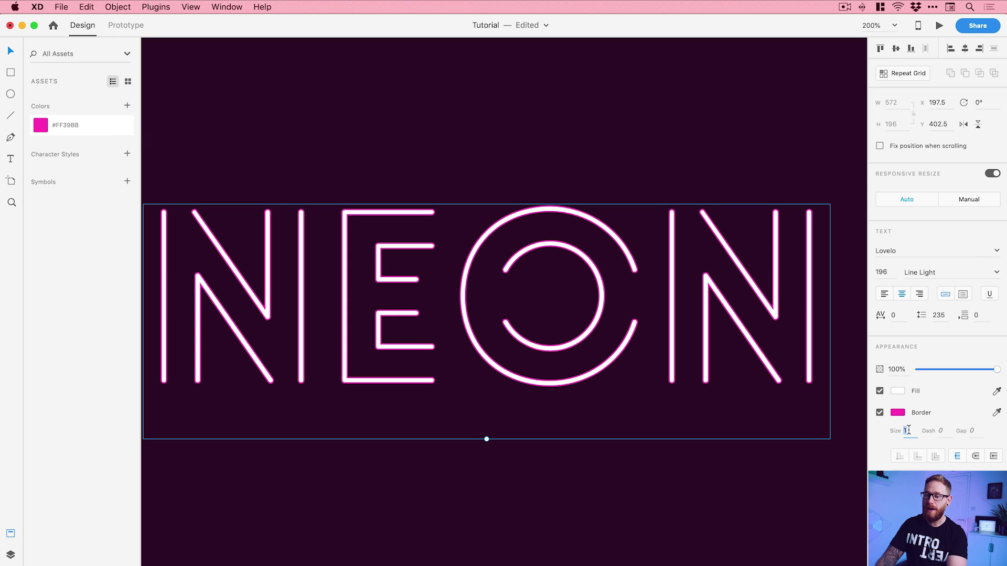
key(shift+Up)
key(shift+Down)
key(Up)
key(Down)
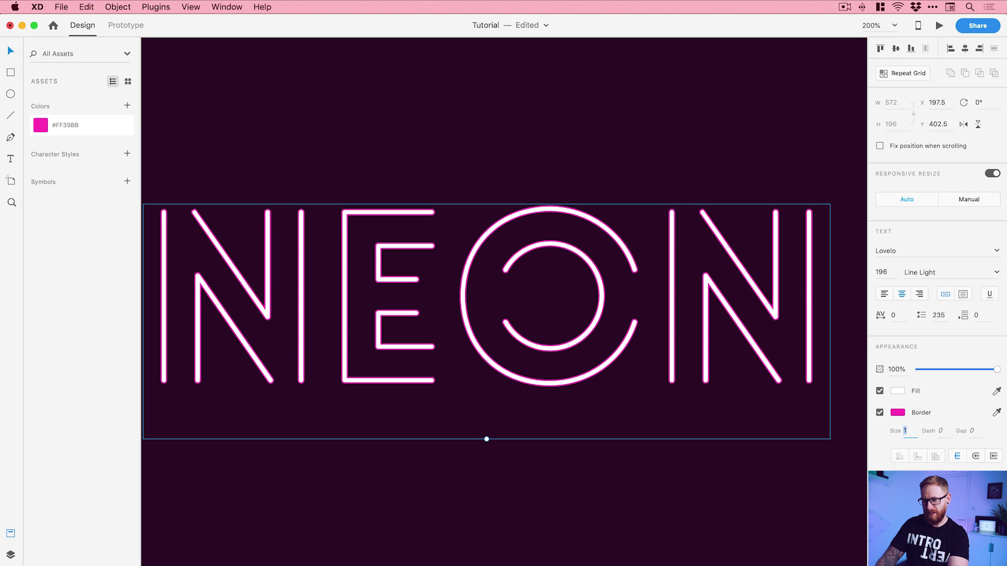
key(Up)
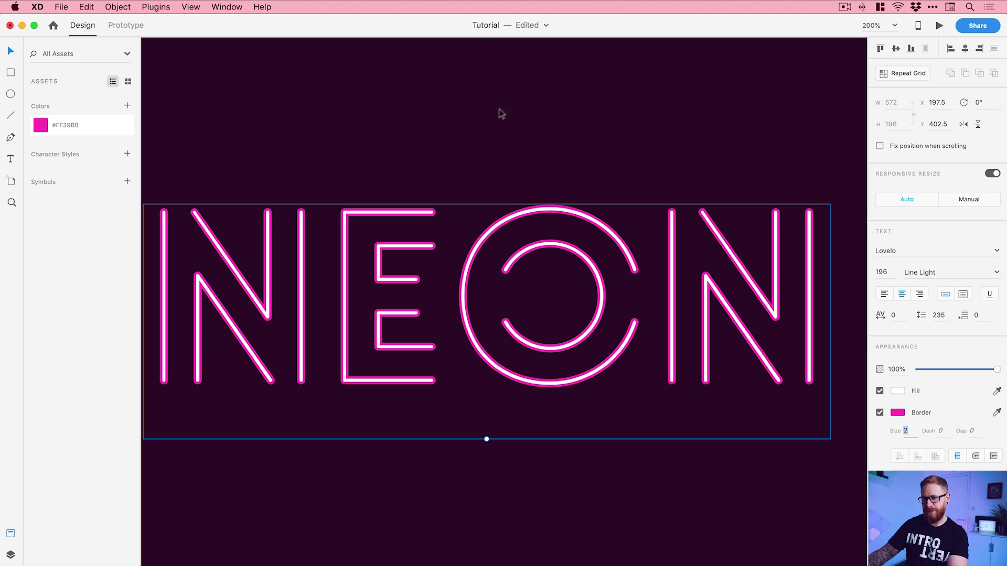
Step: Preview NEON, try the Line Bold weight, then revert to Line Light
click(479, 122)
click(542, 227)
click(923, 272)
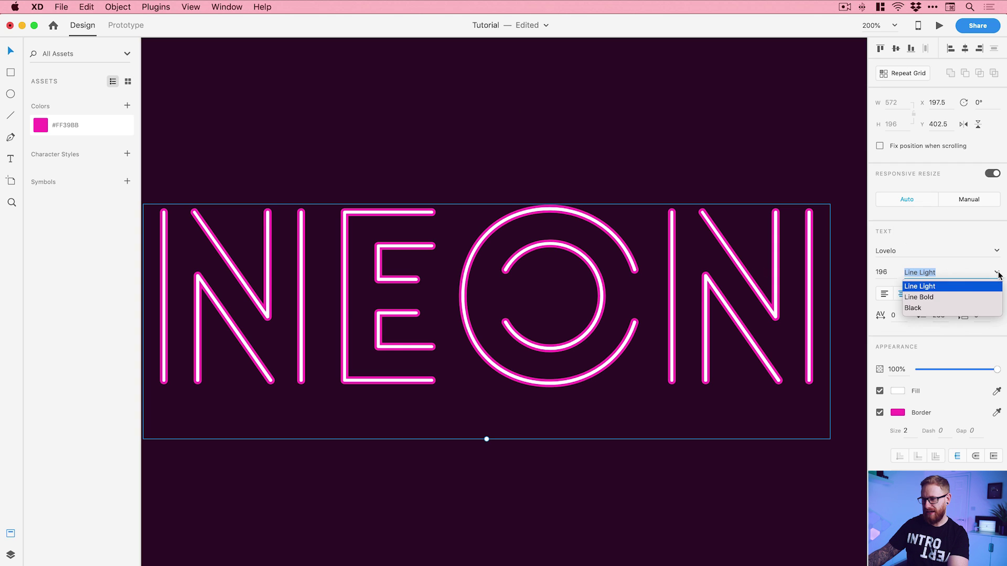
click(922, 297)
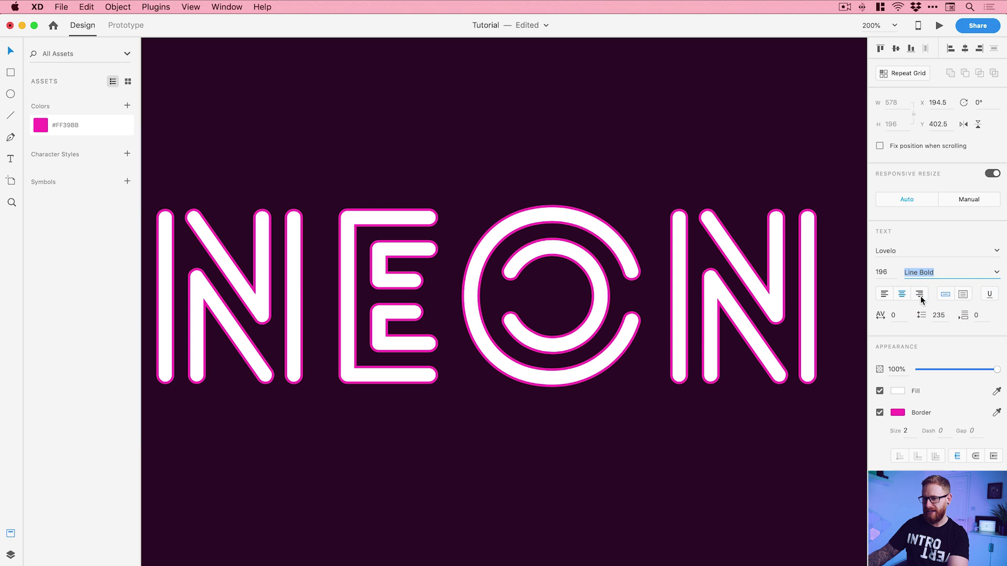
click(997, 274)
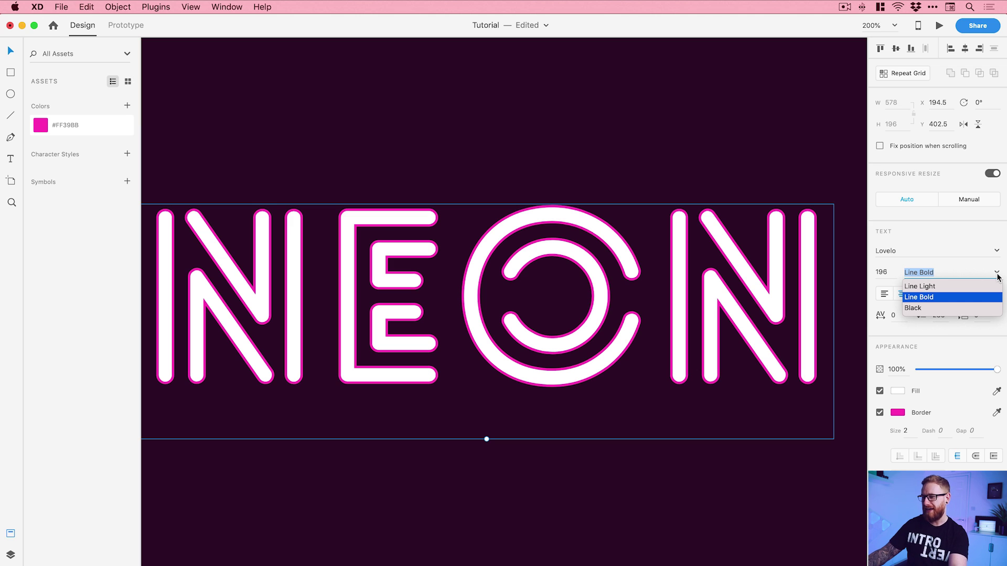
click(989, 287)
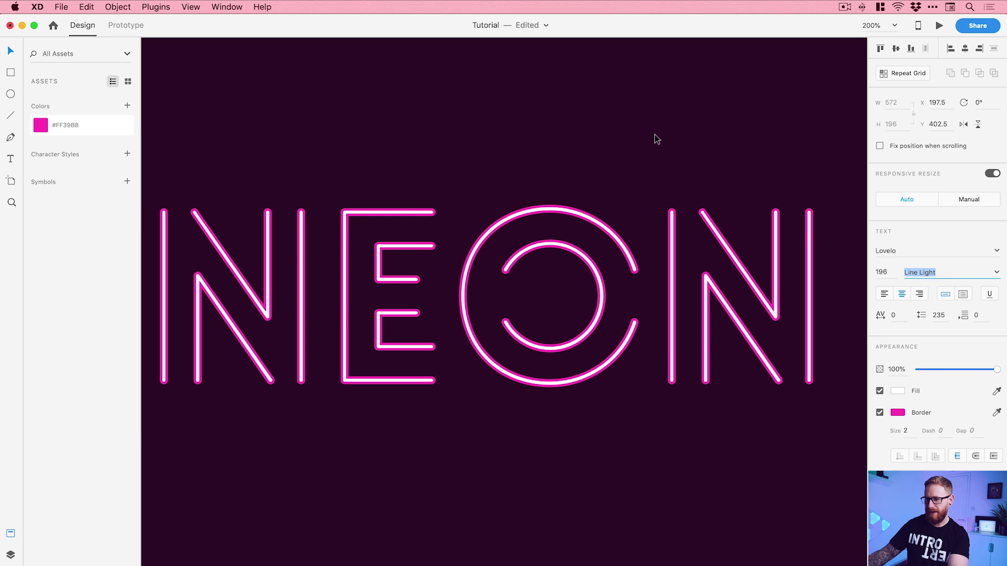
Step: Fit the artboard in view, reselect NEON, and add a default drop shadow (X 0, Y 3, B 6)
key(super+0)
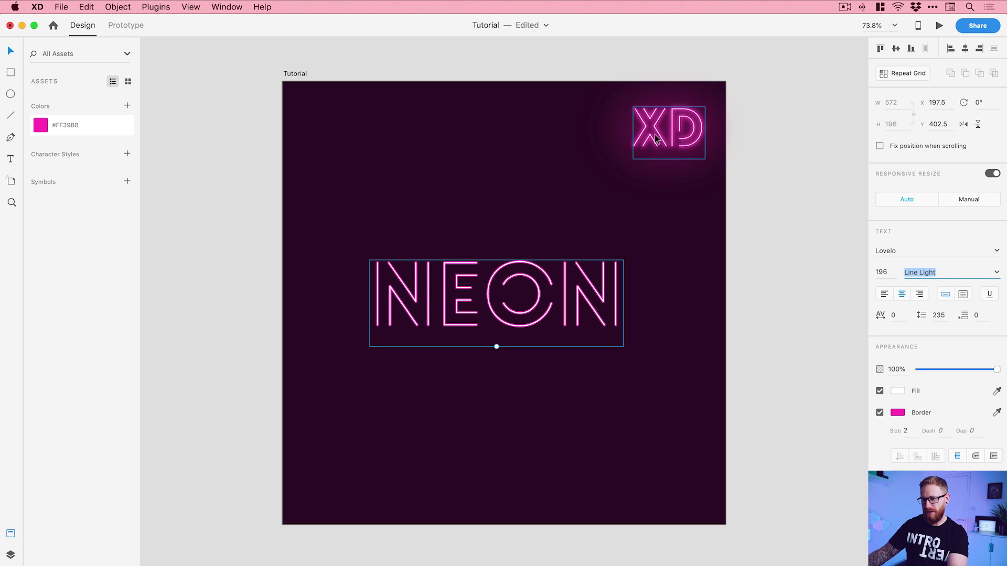
click(789, 247)
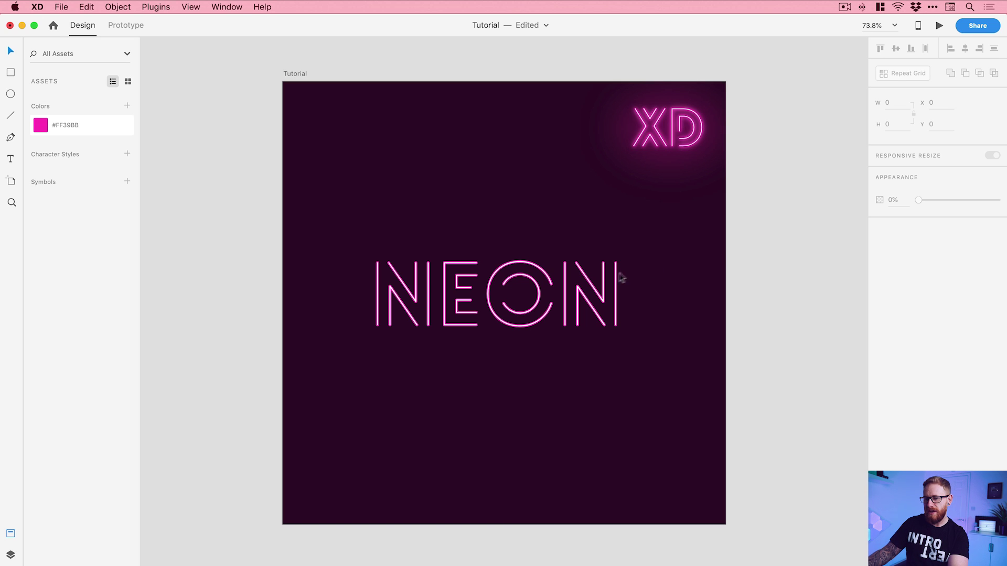
click(505, 287)
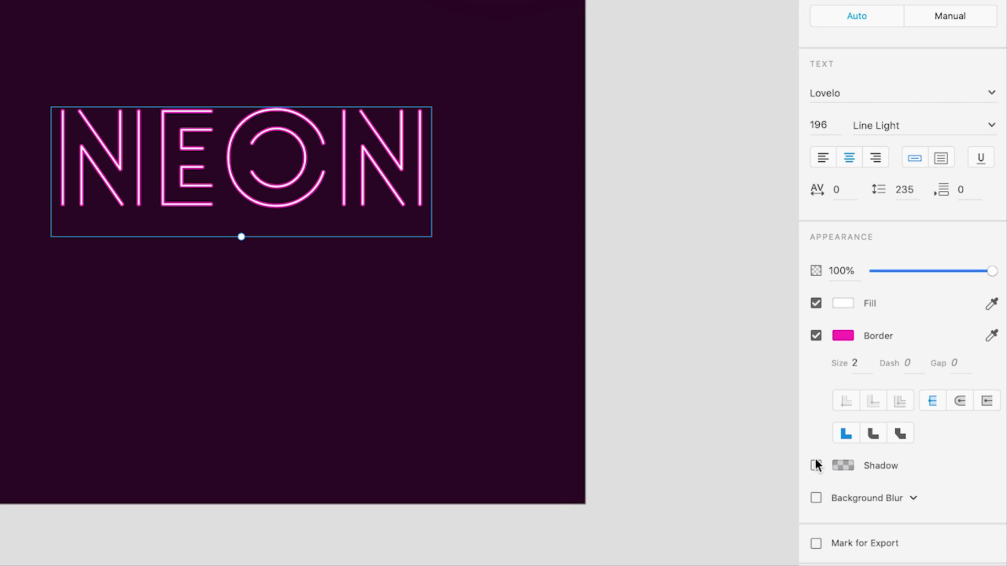
click(816, 466)
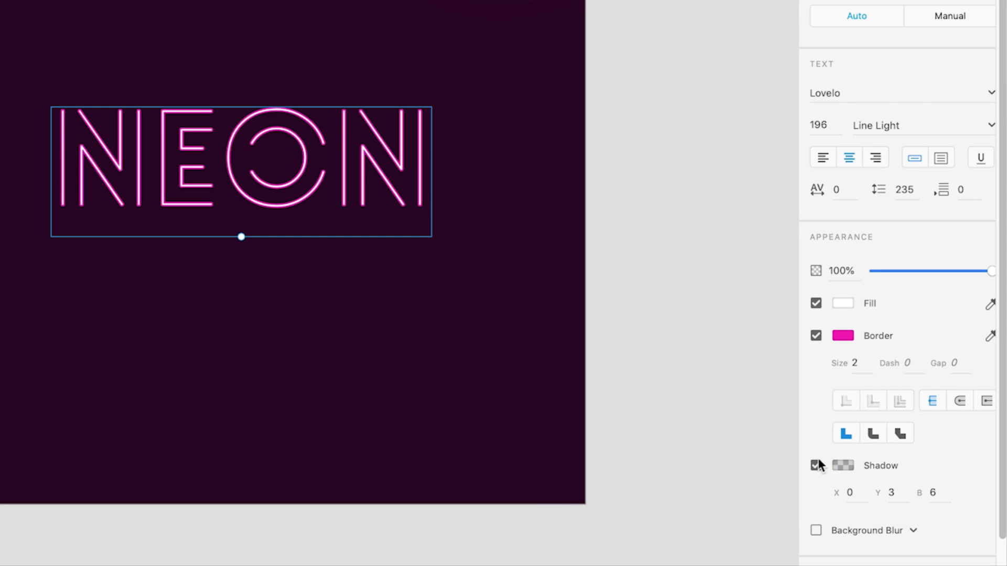
click(844, 467)
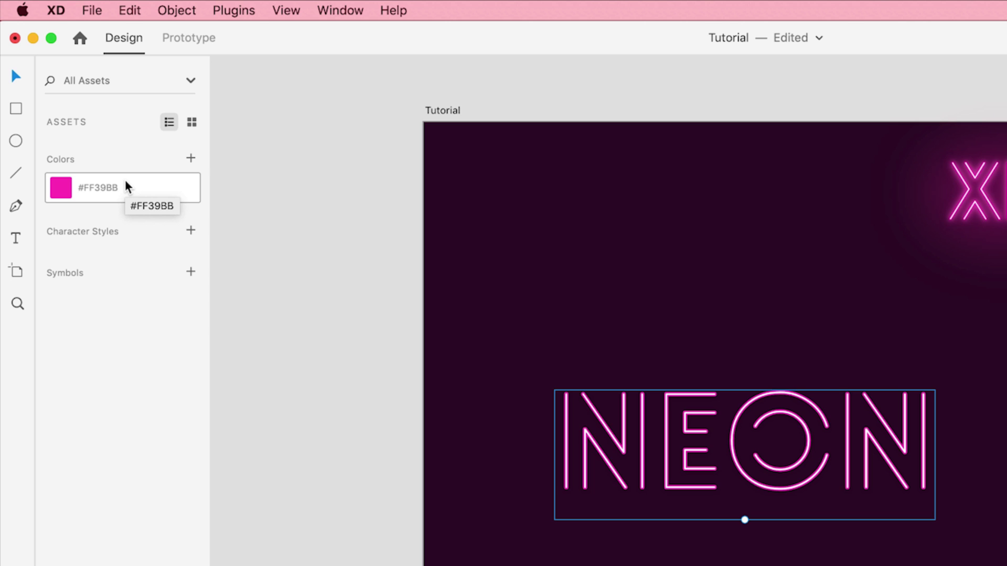
Step: Copy the saved #FF39BB colour asset and paste it as NEON's shadow colour
right_click(127, 187)
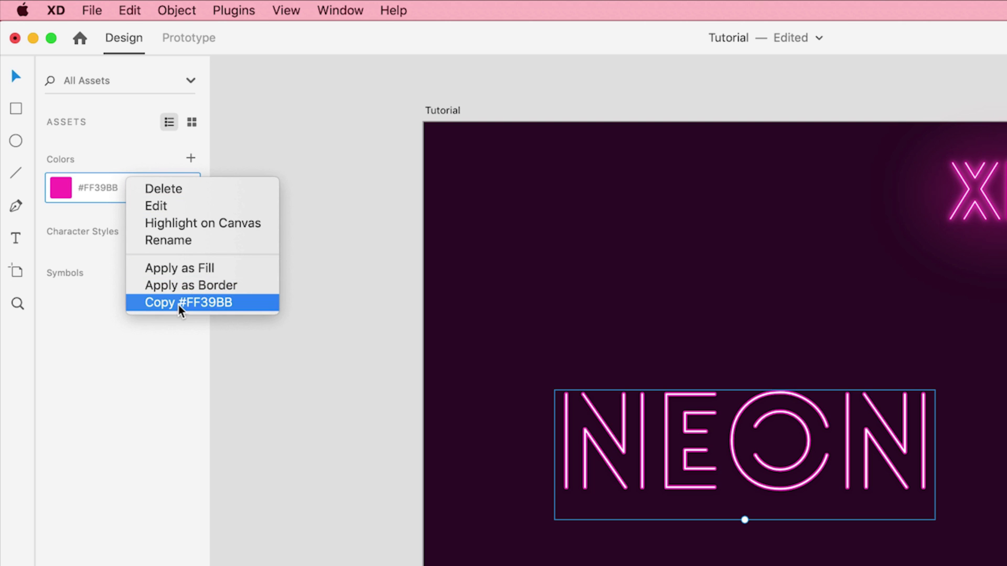
click(213, 304)
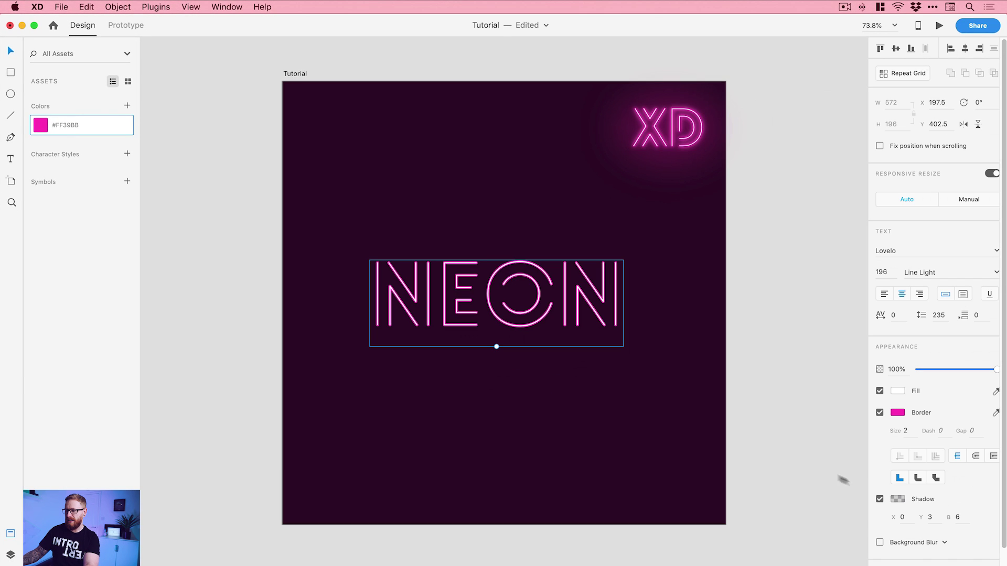
click(897, 499)
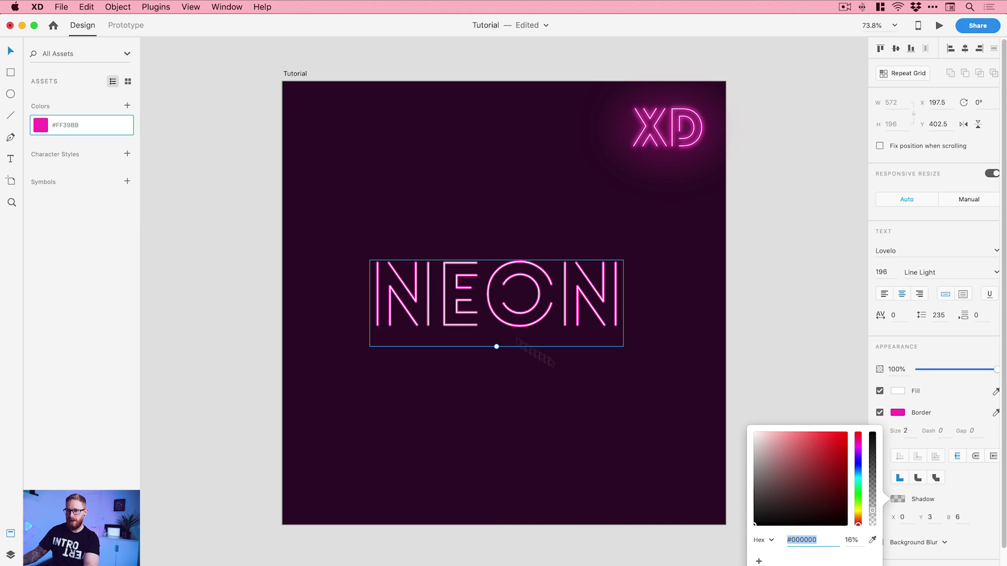
click(87, 7)
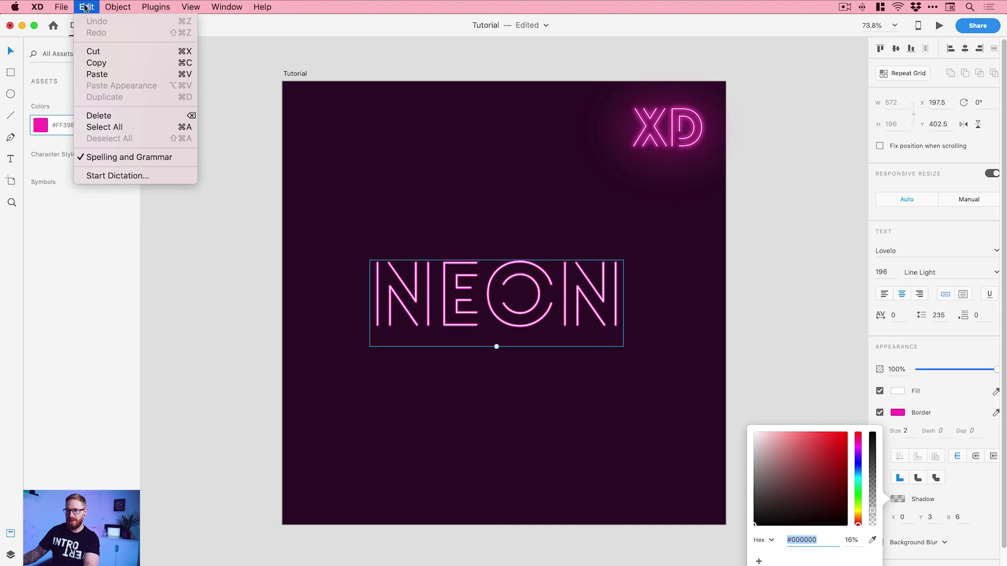
click(114, 76)
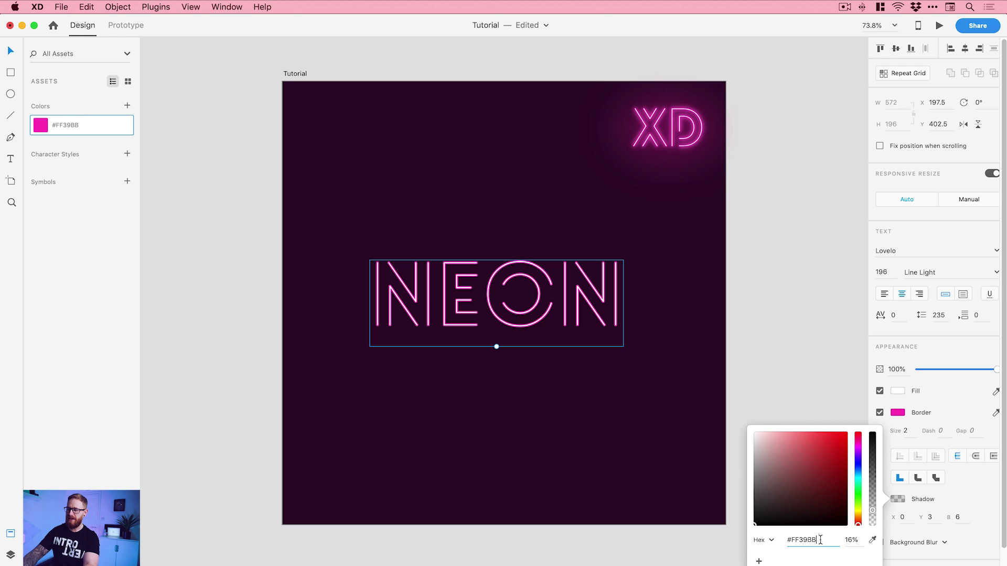
key(Return)
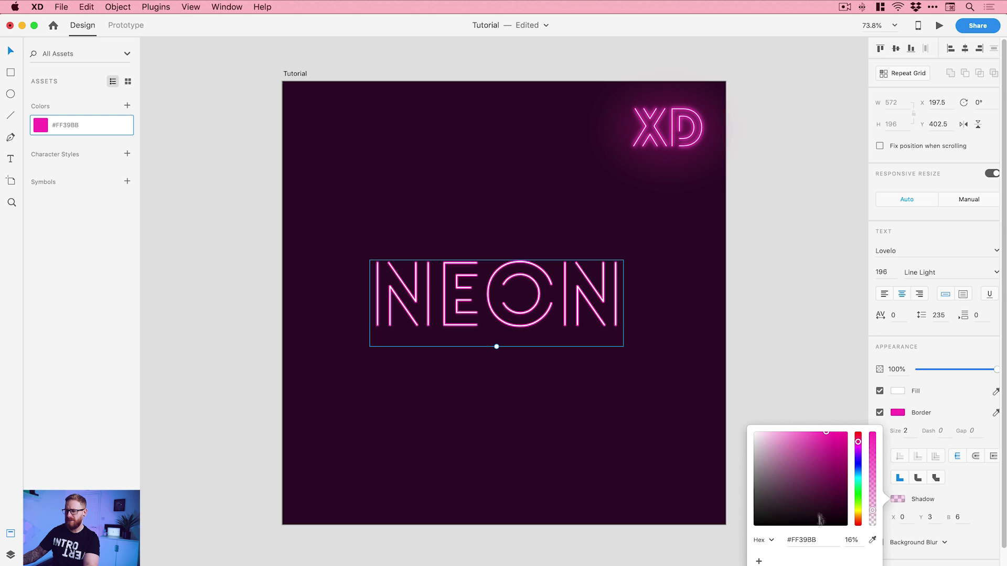
key(super+2)
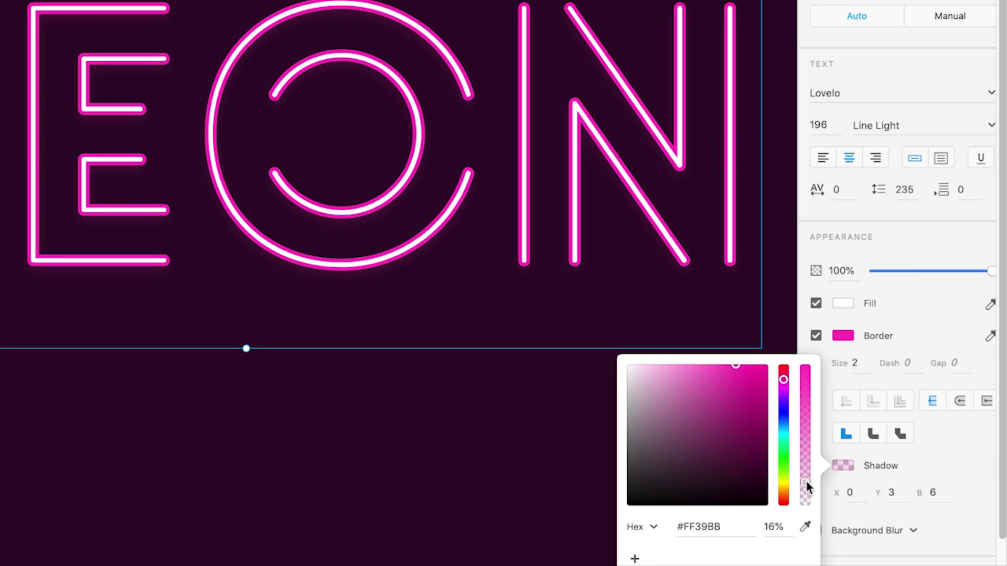
Step: Make NEON's pink shadow fully opaque with a vertical offset of 0
drag(872, 510, 872, 502)
drag(805, 471, 815, 362)
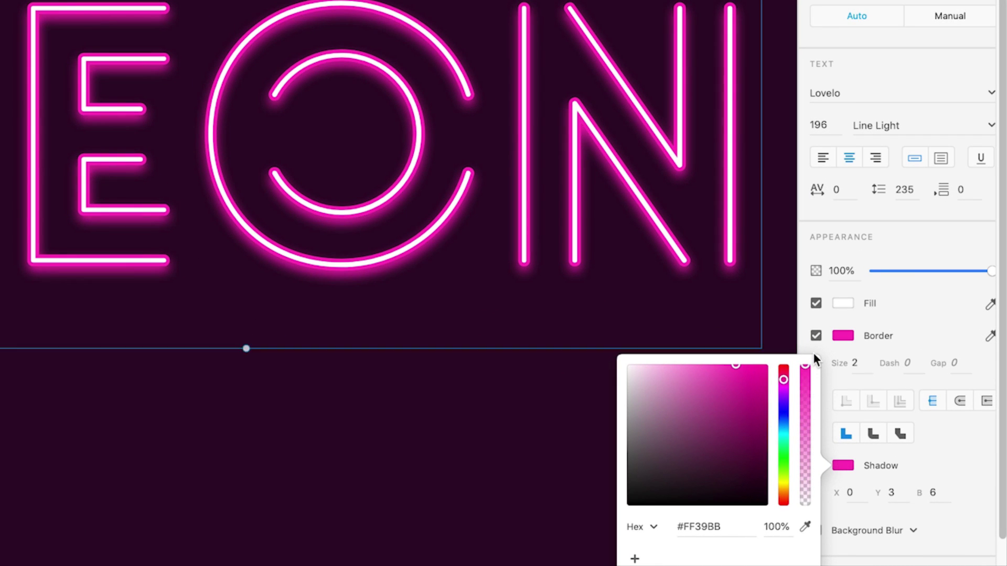
mouse_move(815, 355)
mouse_down()
mouse_move(808, 464)
mouse_move(809, 347)
mouse_up()
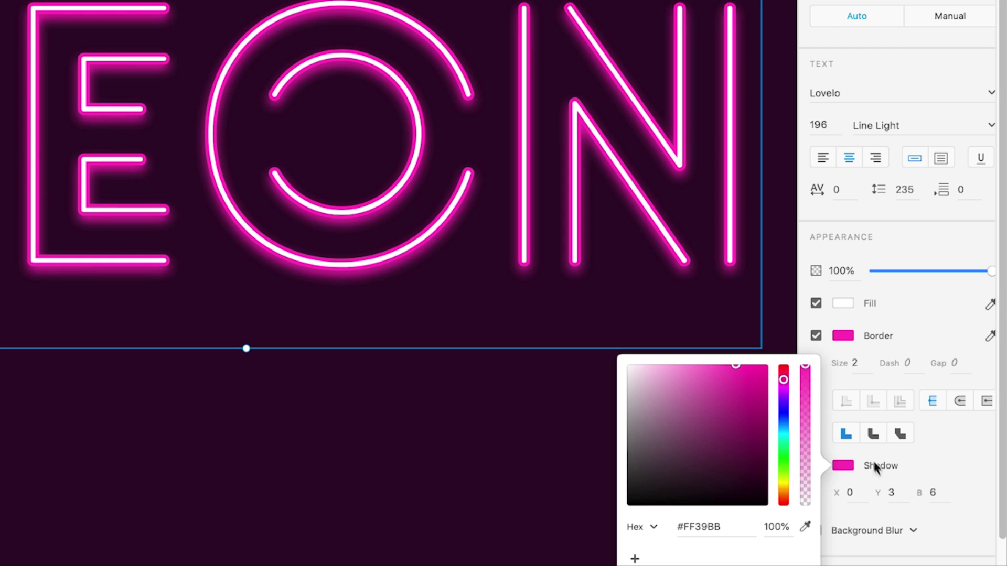
click(906, 493)
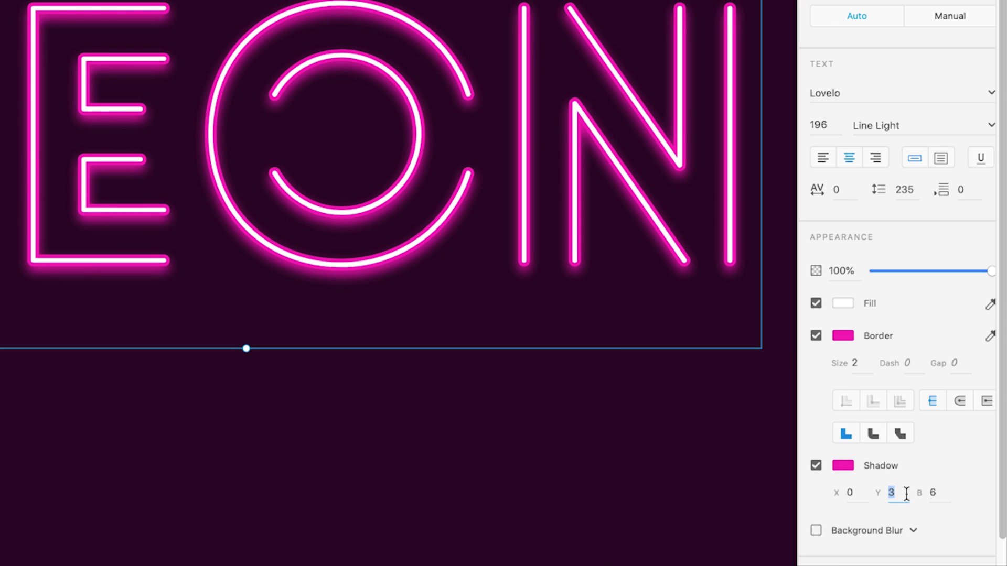
text(0)
key(Return)
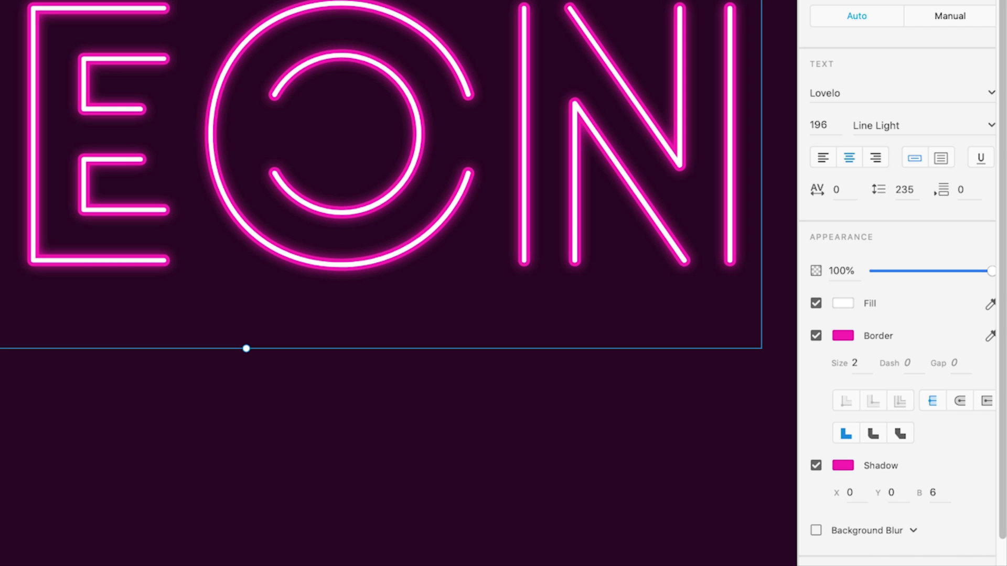
Step: Set the shadow blur to 12, then zoom back out to the artboard
click(938, 493)
text(10)
key(Return)
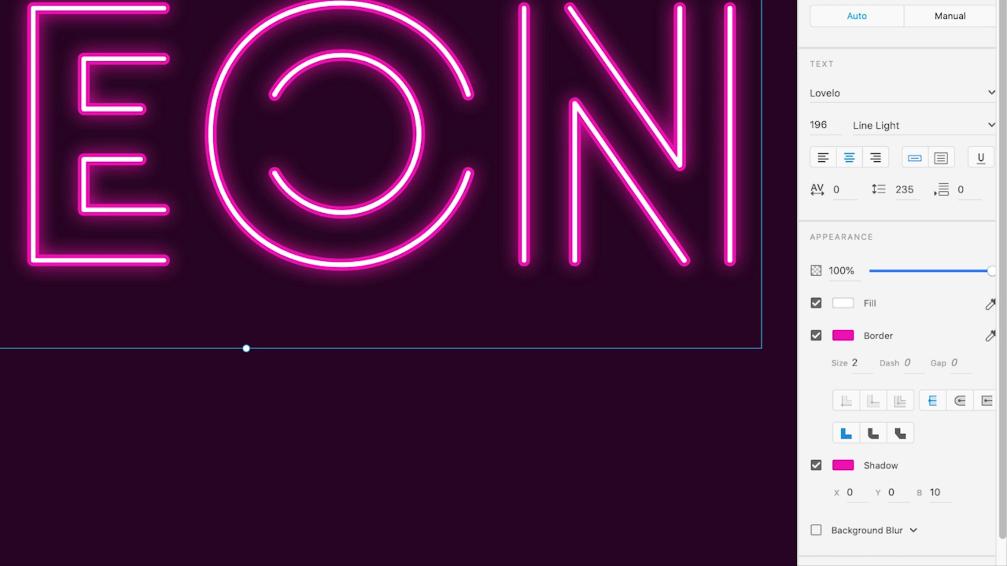
click(950, 495)
key(Up)
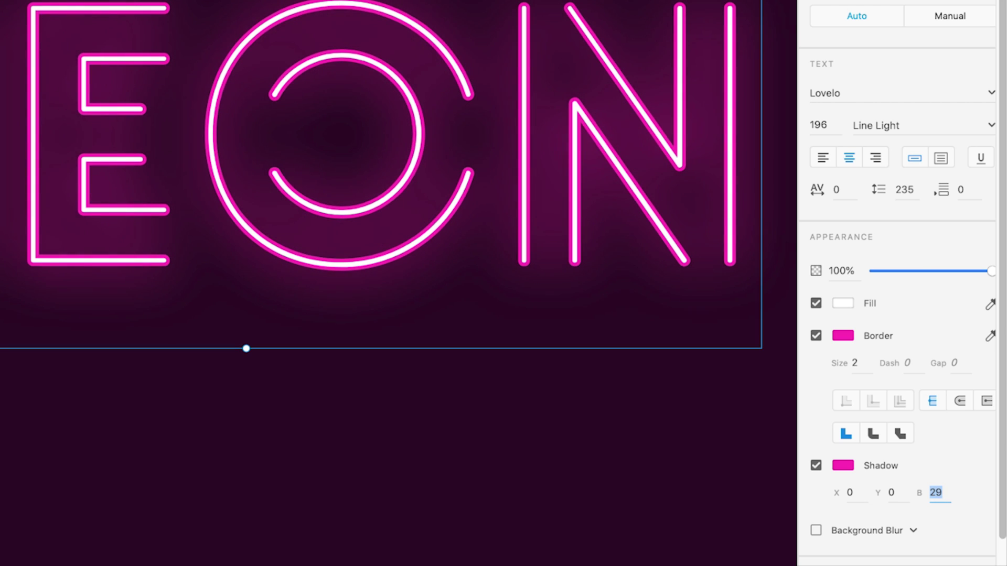
key(Down)
key(Down)
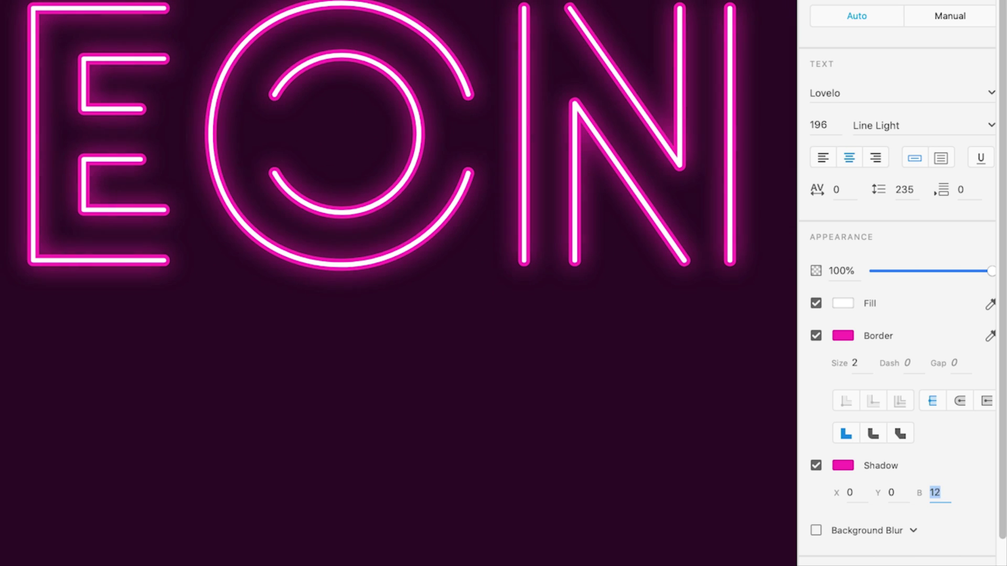
key(Down)
key(Down)
key(Down)
key(Down)
key(Up)
key(Up)
key(Up)
key(Up)
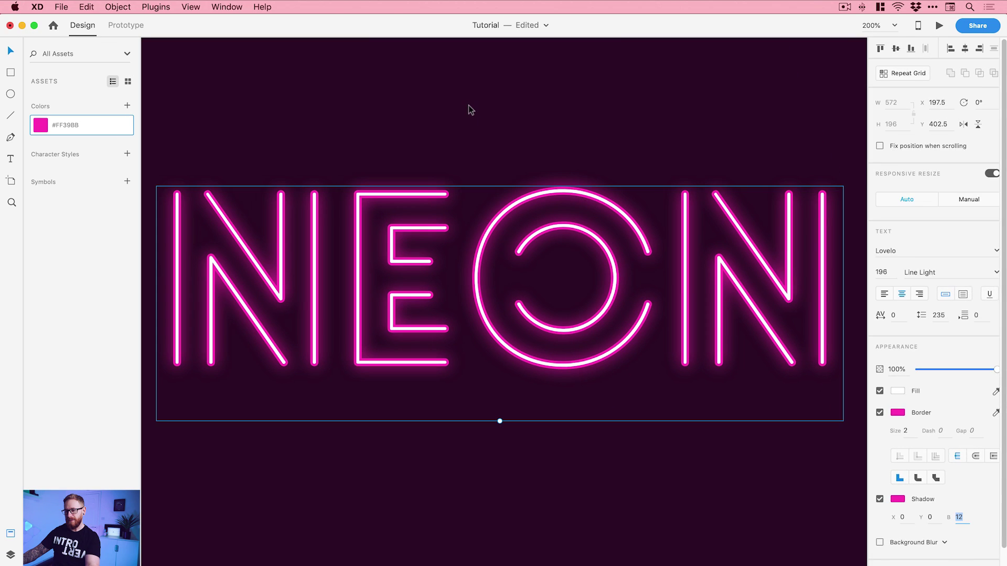
key(Escape)
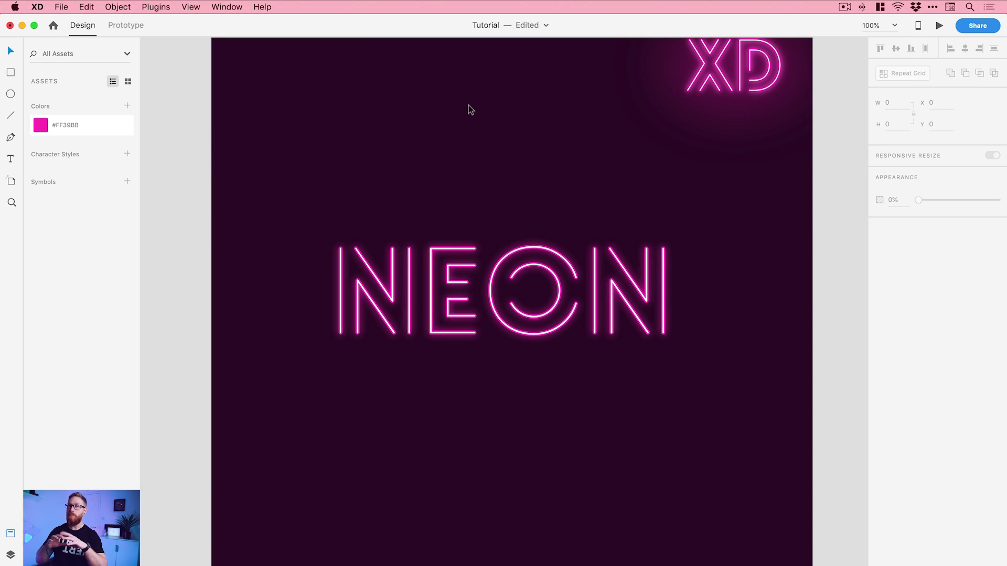
Step: Duplicate NEON and move the copy up 100 px to Y 302.5
click(454, 267)
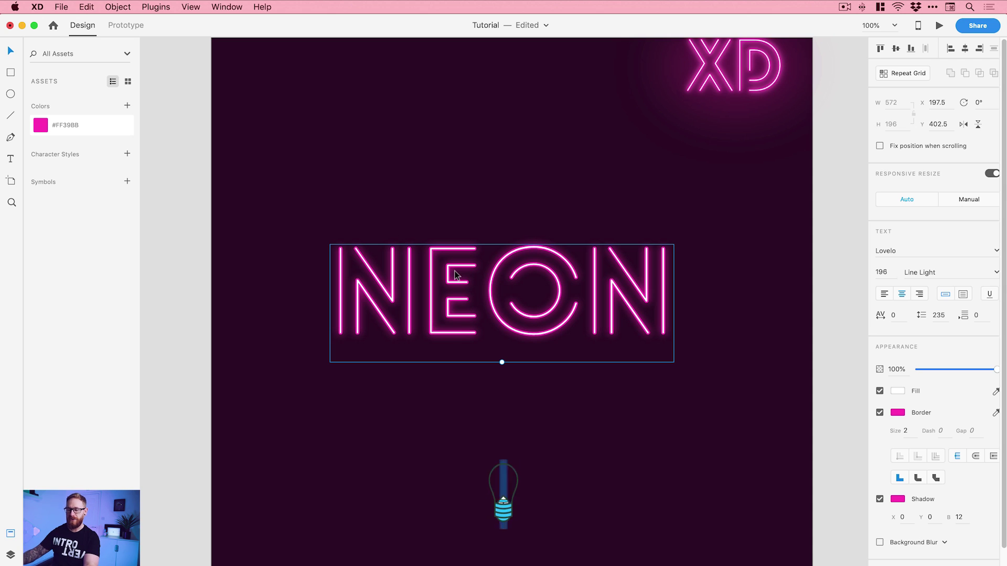
key(super+d)
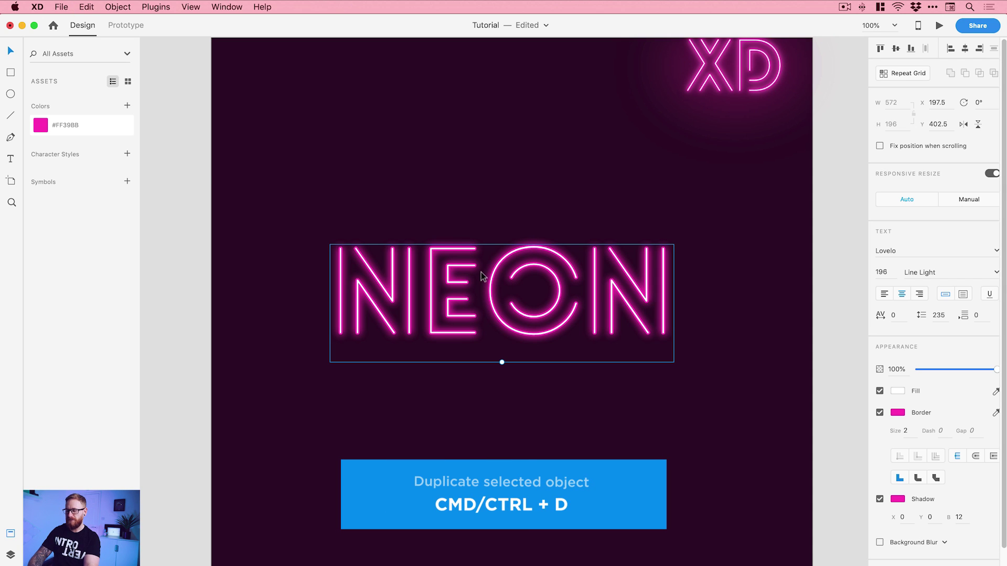
key(shift+Up)
key(shift+Up)
key(shift+Up)
key(shift+Up)
key(shift+Up)
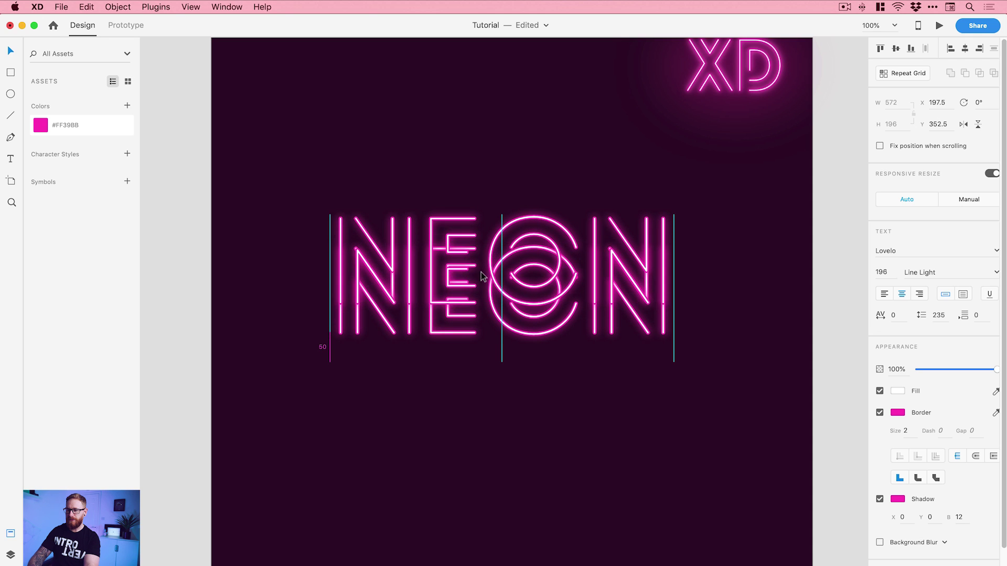
key(shift+Up)
key(shift+Up)
key(shift+Up)
key(shift+Up)
key(shift+Up)
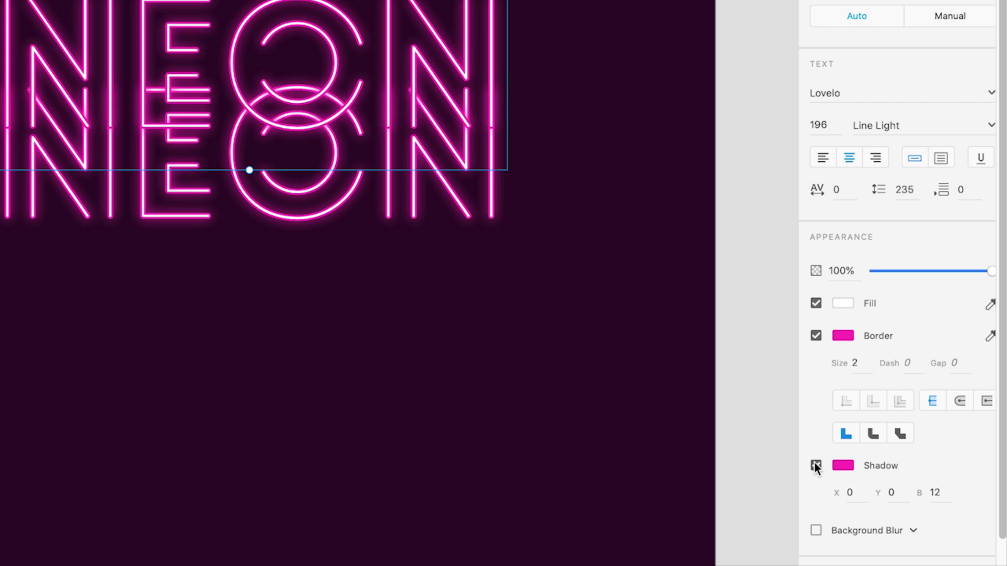
Step: Replace the copy's drop shadow with an Object Blur of 14
click(815, 465)
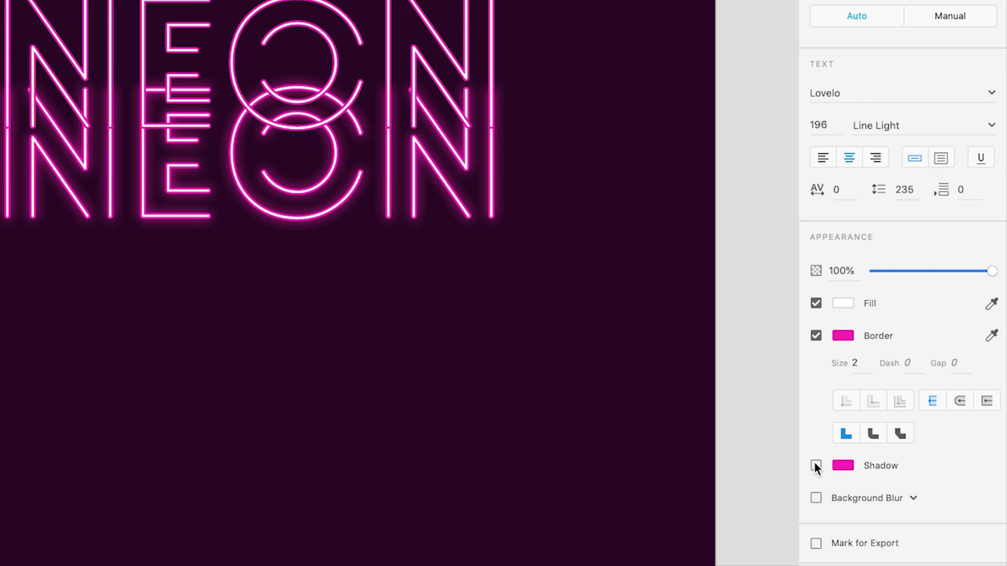
click(900, 499)
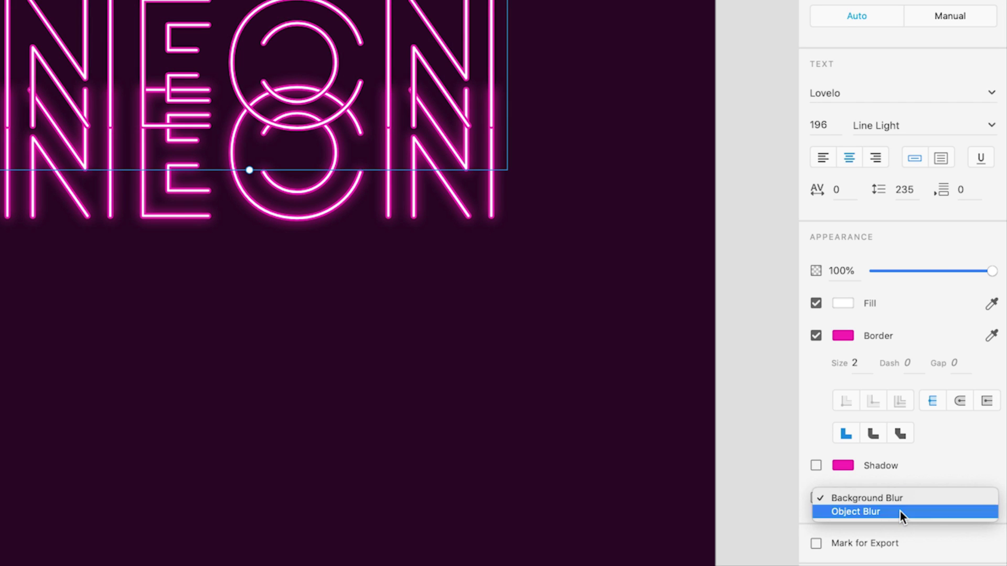
click(900, 511)
drag(901, 522, 922, 523)
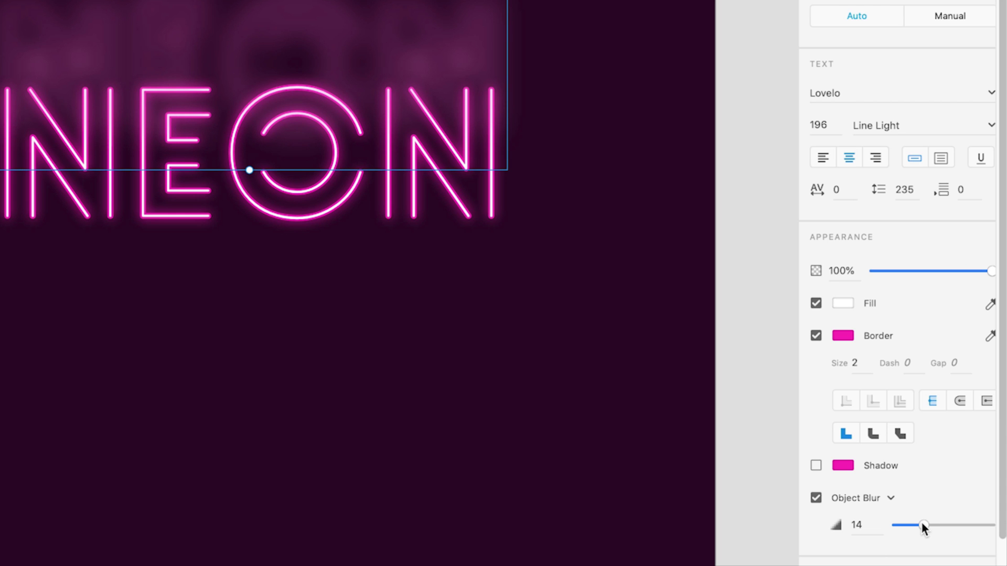
Step: Move the blurred copy 100 px down onto the original letters at Y 402.5, then deselect
drag(408, 23, 417, 113)
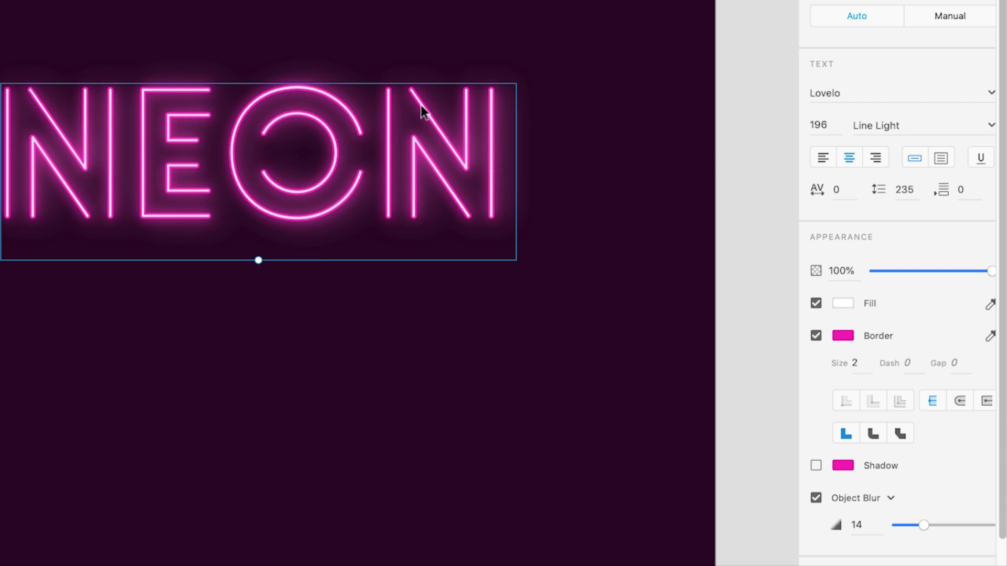
key(super+z)
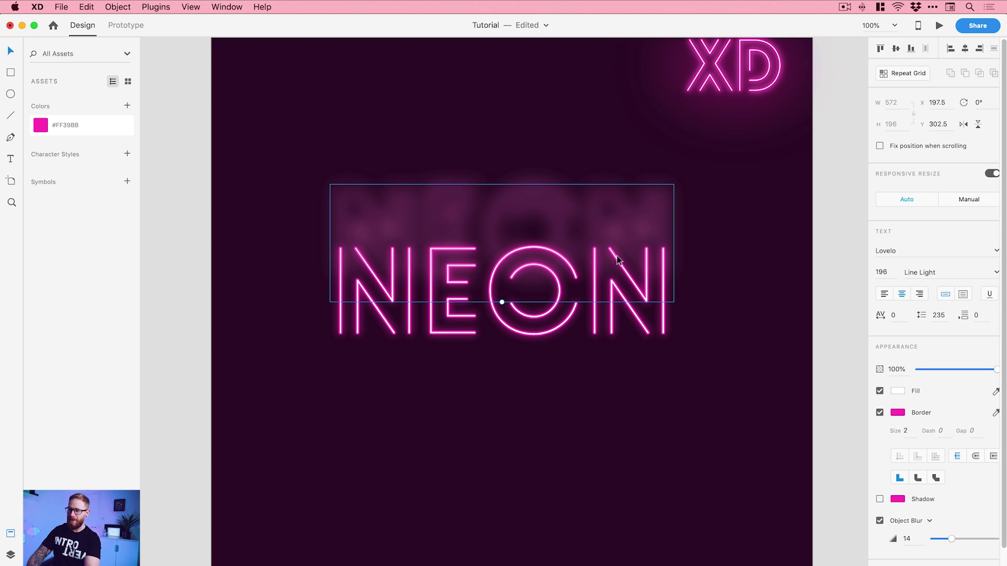
key(shift+Down)
key(shift+Down)
key(shift+Down)
key(shift+Down)
key(shift+Down)
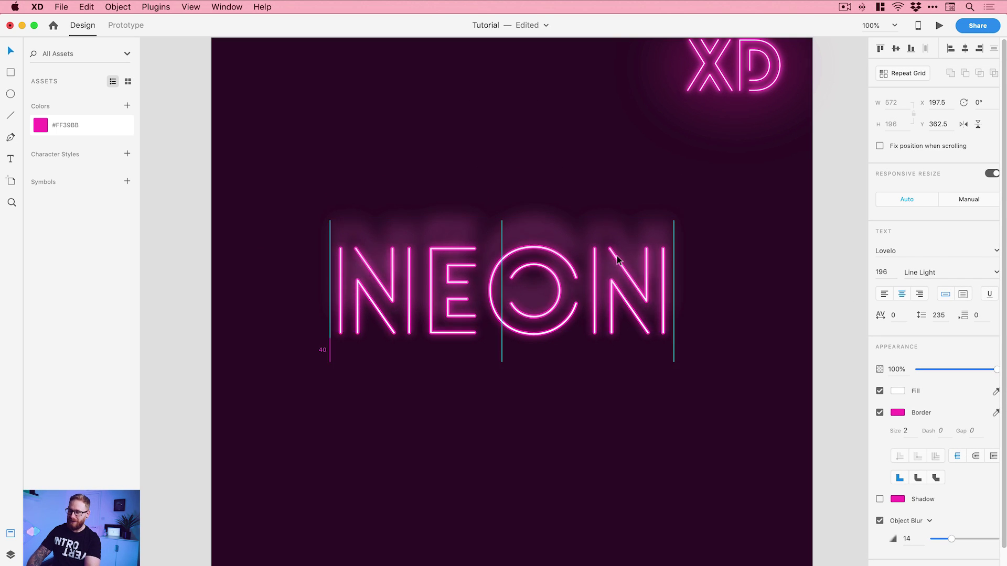
key(shift+Down)
key(shift+Down)
key(shift+Down)
key(shift+Down)
key(shift+Down)
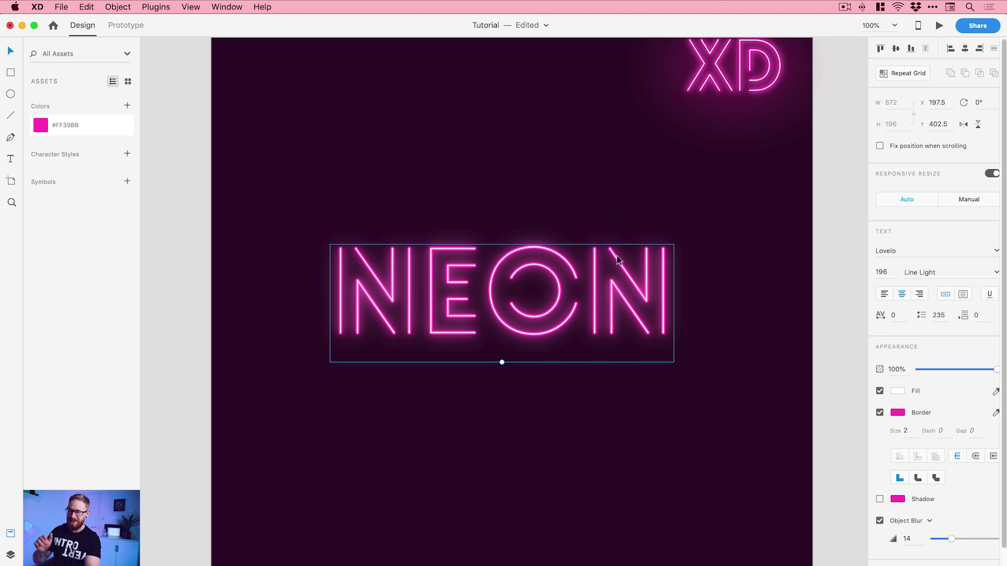
click(809, 198)
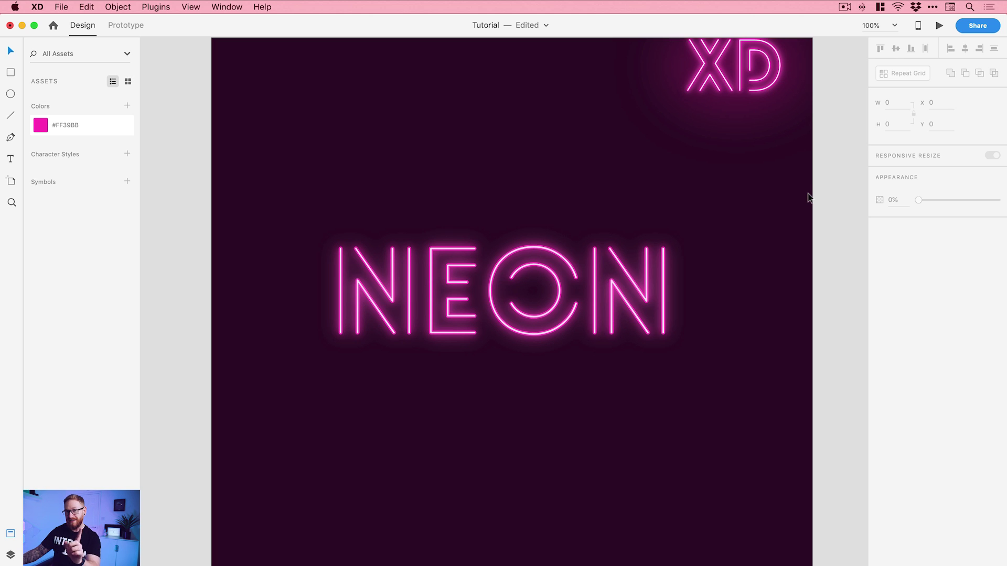
Step: Draw a 704 × 290 borderless ellipse across NEON filled with pink #FF39BB
click(11, 94)
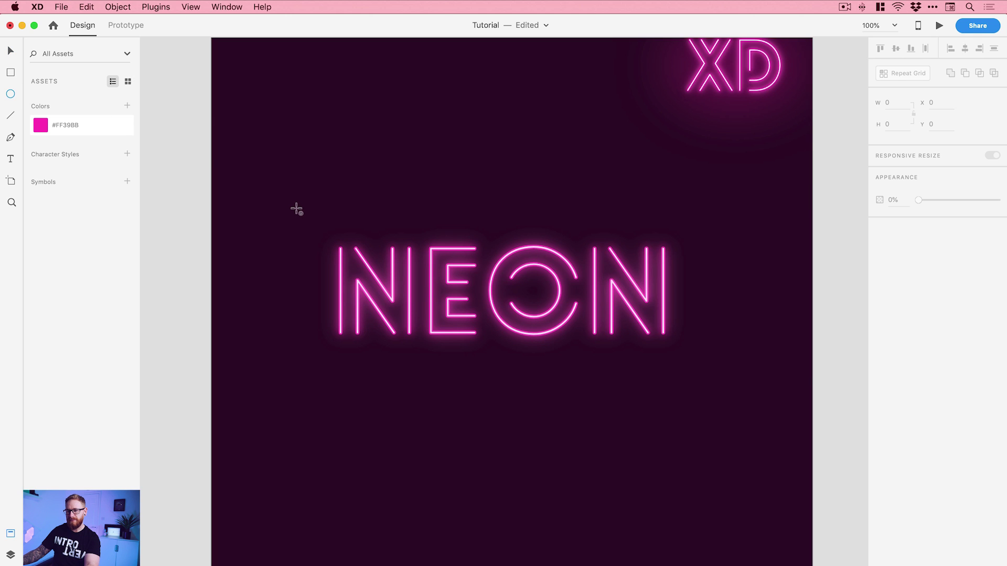
mouse_move(296, 204)
mouse_down()
mouse_move(754, 346)
mouse_move(697, 376)
mouse_move(719, 378)
mouse_up()
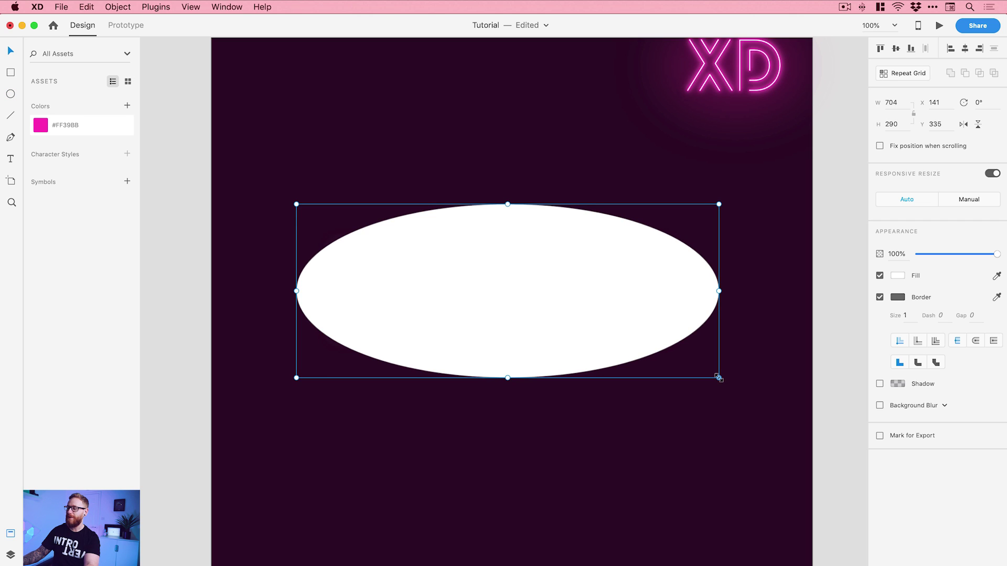
click(880, 297)
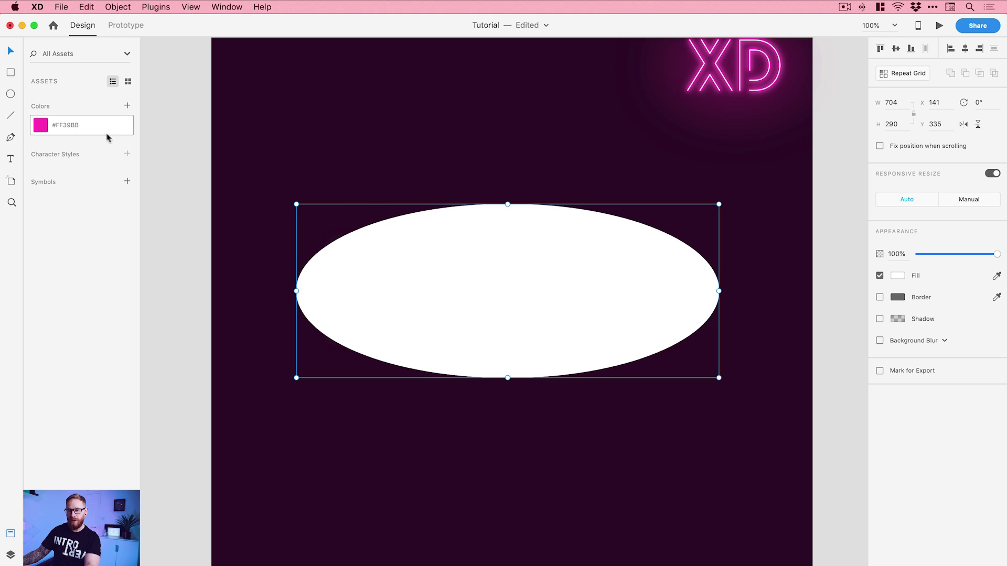
click(78, 129)
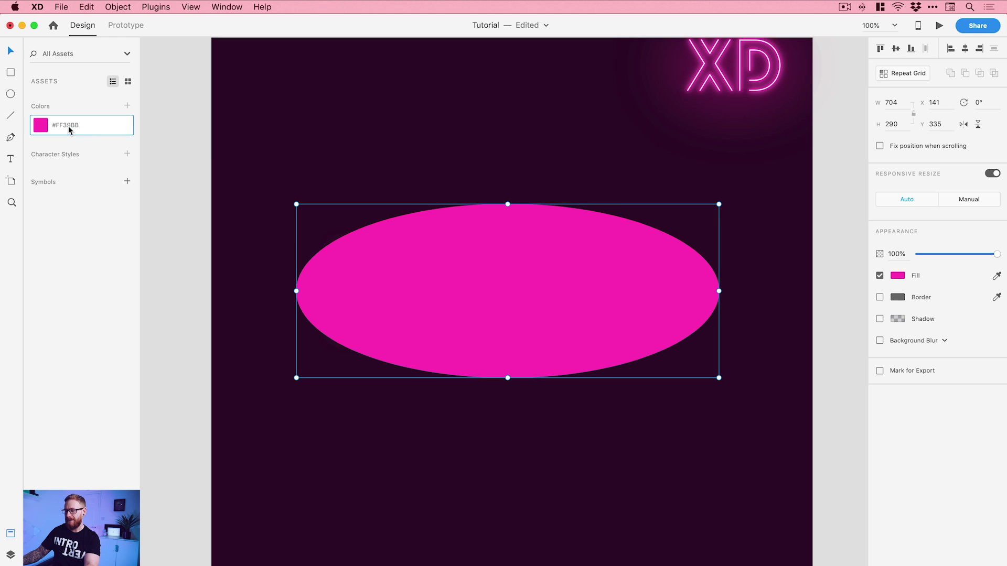
Step: Apply Object Blur 50 to the pink ellipse
click(945, 341)
click(933, 350)
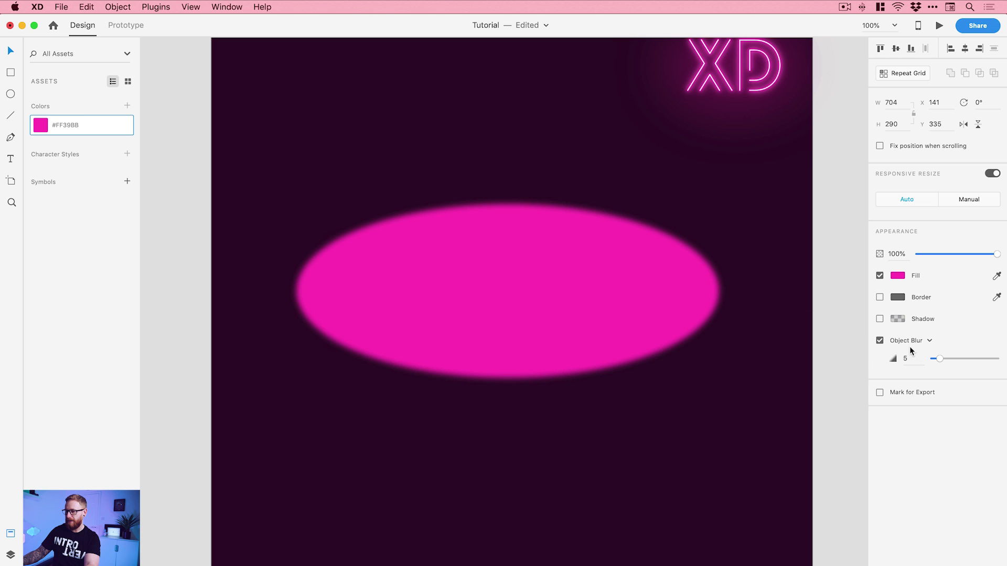
drag(939, 359, 999, 358)
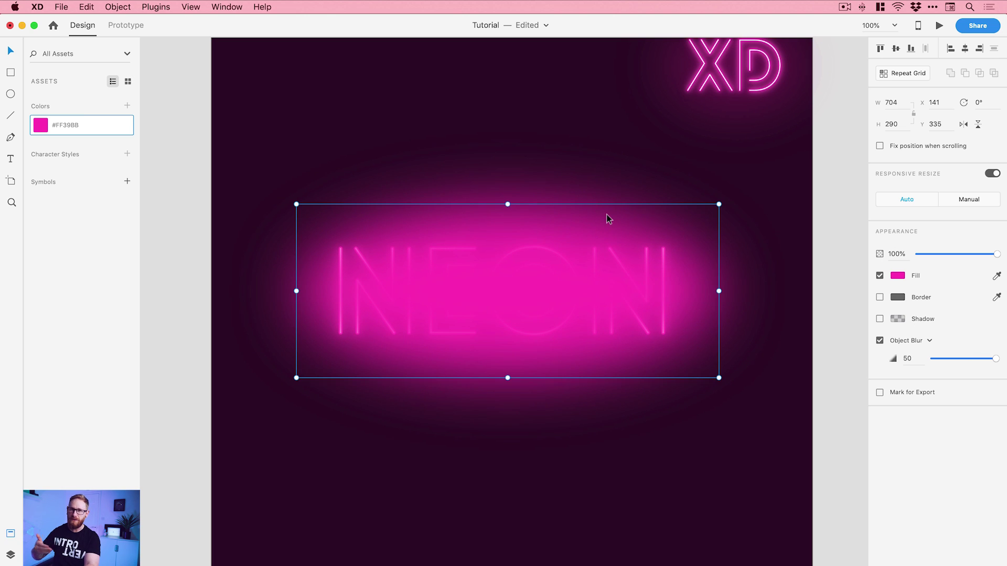
Step: Send the blurred pink ellipse to the back behind NEON and set its opacity to 20%
click(118, 6)
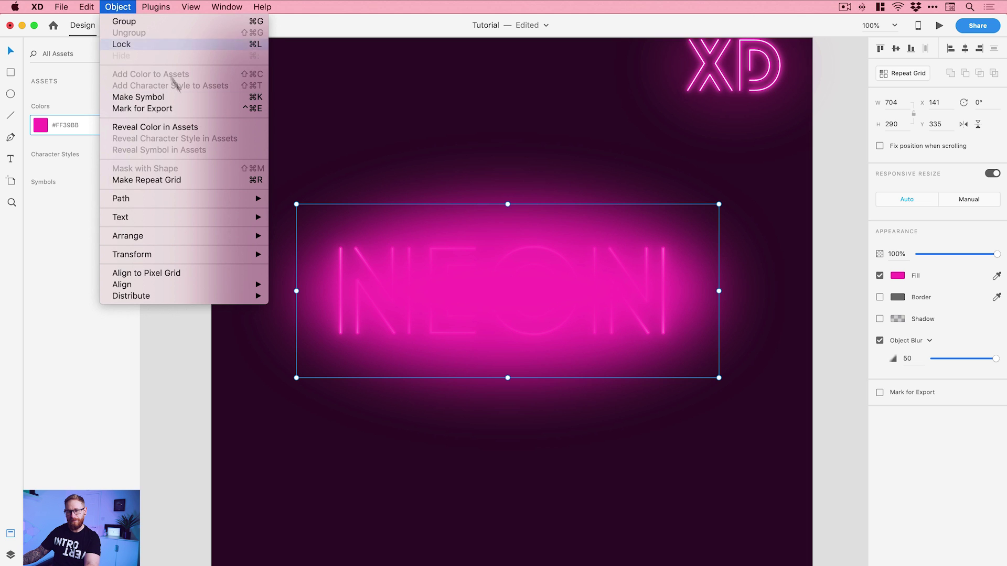
mouse_move(249, 236)
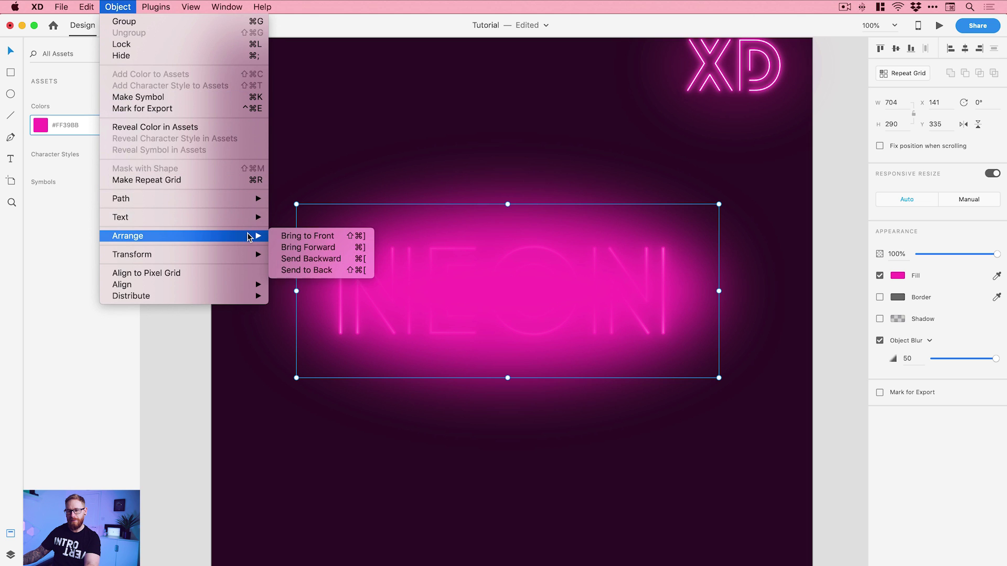
click(315, 269)
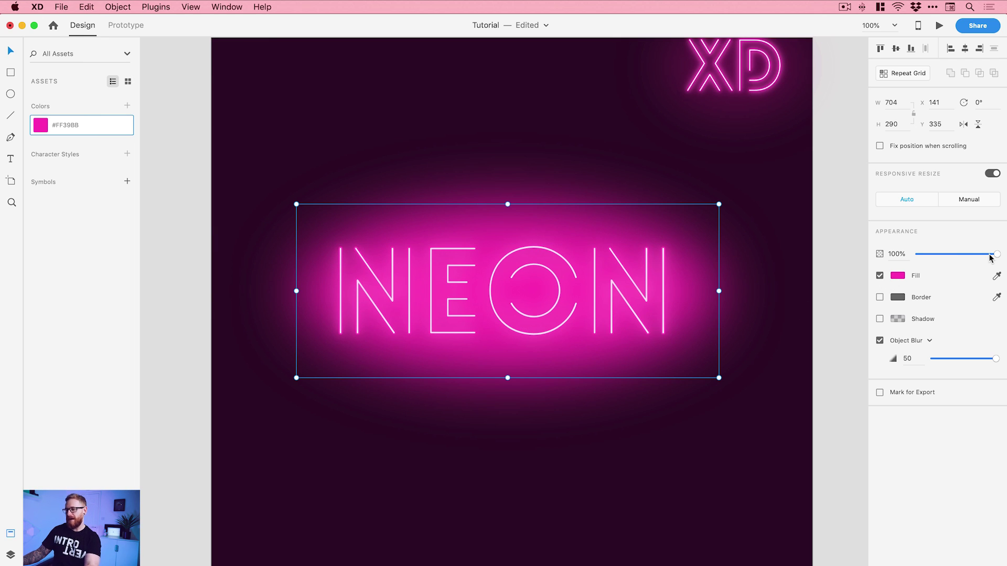
drag(998, 256, 936, 255)
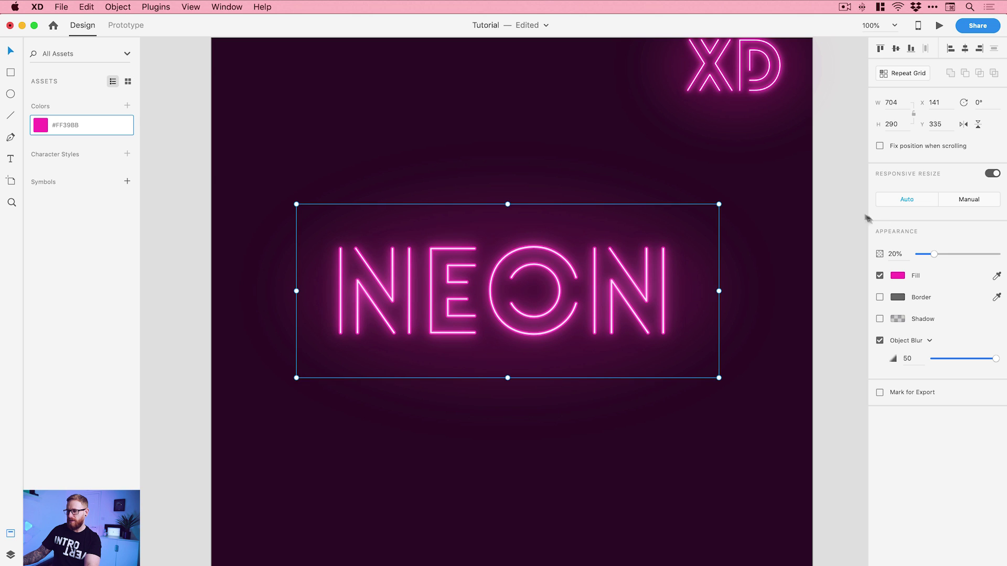
click(834, 210)
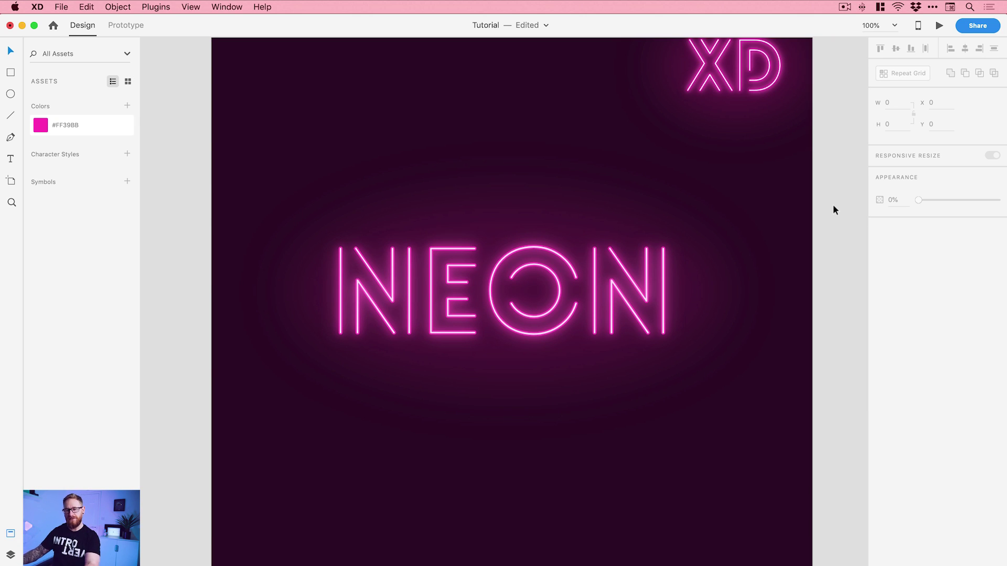
right_click(64, 119)
click(84, 136)
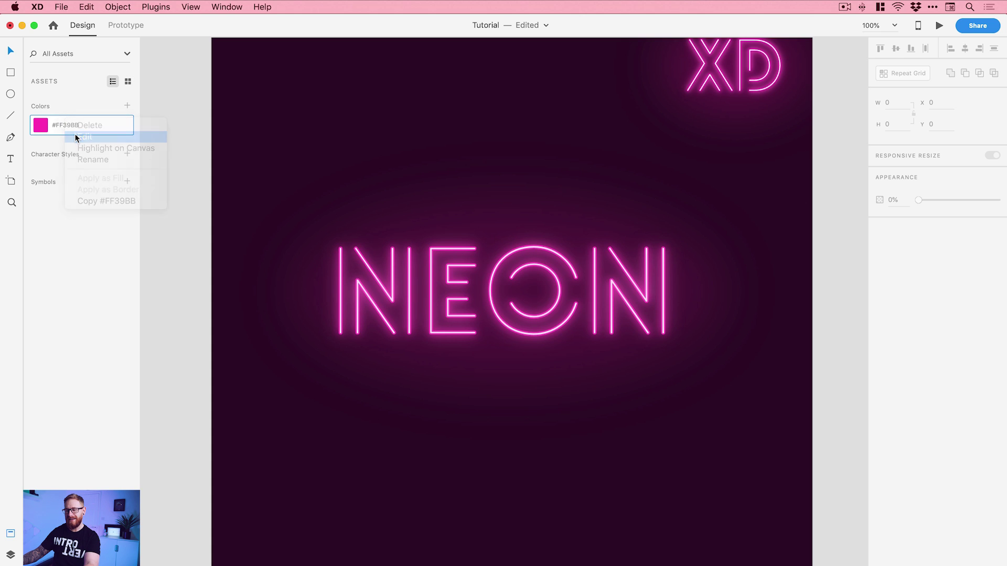
drag(168, 89, 165, 121)
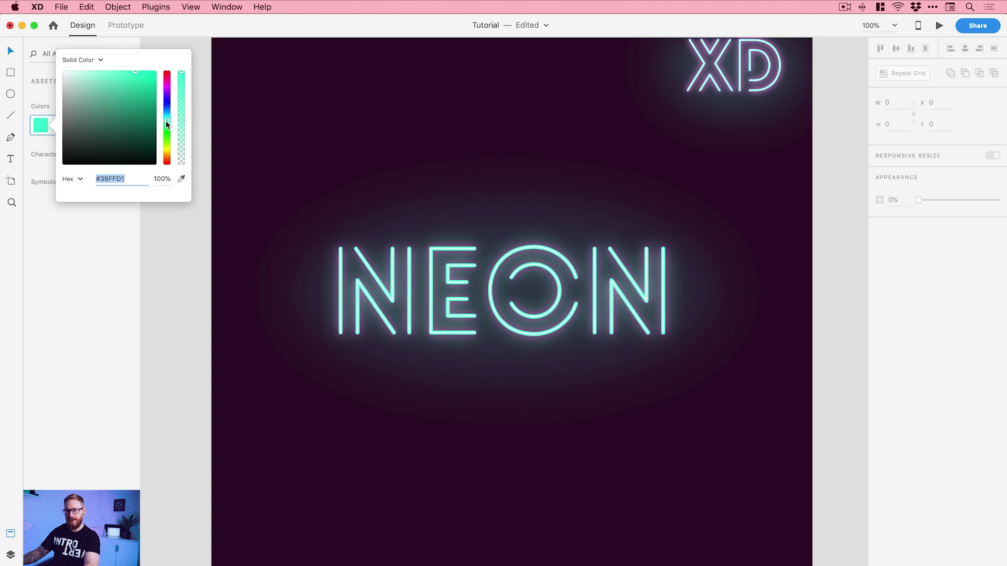
click(173, 235)
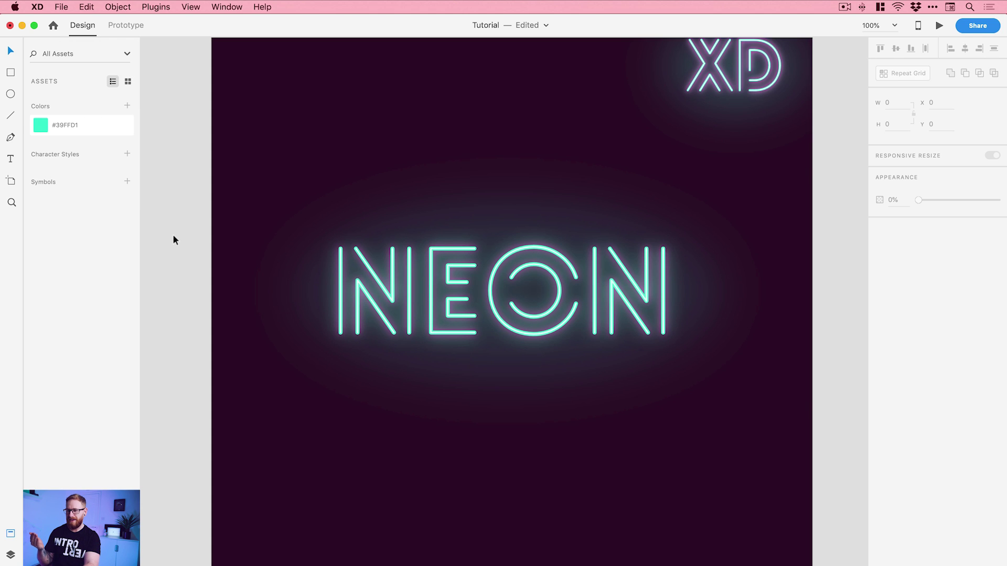
key(super+z)
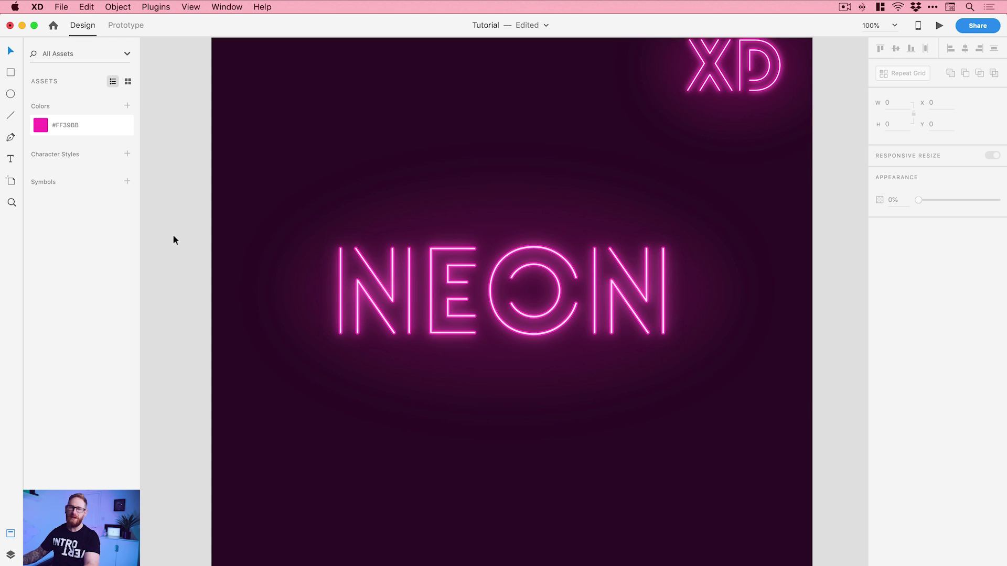